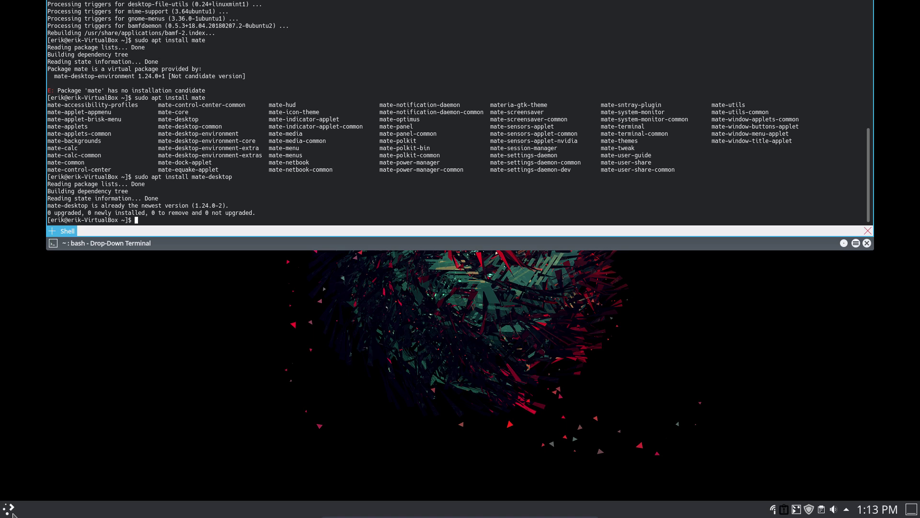
Type 'sudo apt remove mate-' in Yakuake and list the matching mate- package completions.
type("sudo apt remove mate-")
key("Tab")
key("Tab")
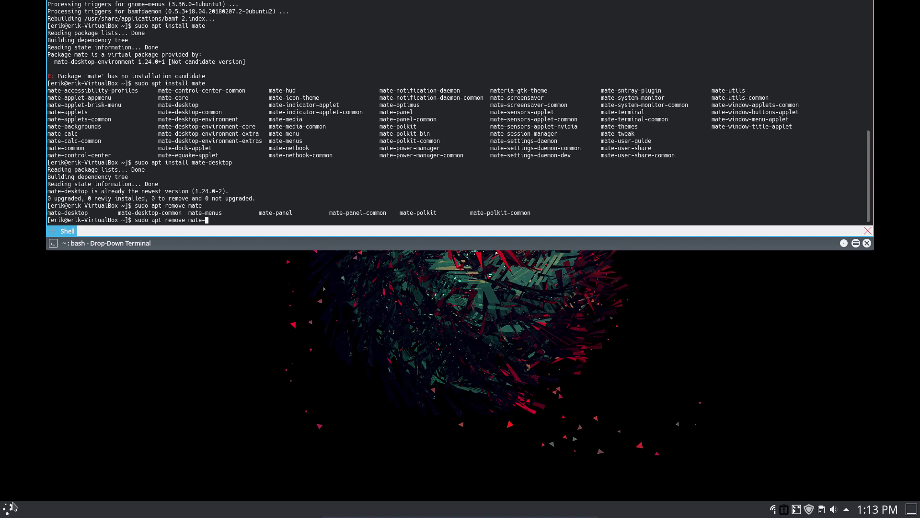
left_click(87, 464)
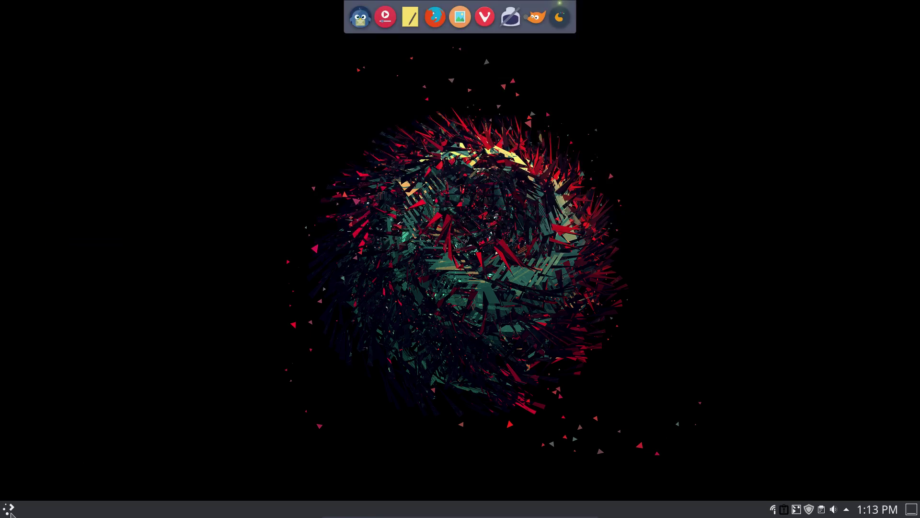
Open the application menu and close it again without choosing anything, twice.
key("super")
mouse_move(57, 474)
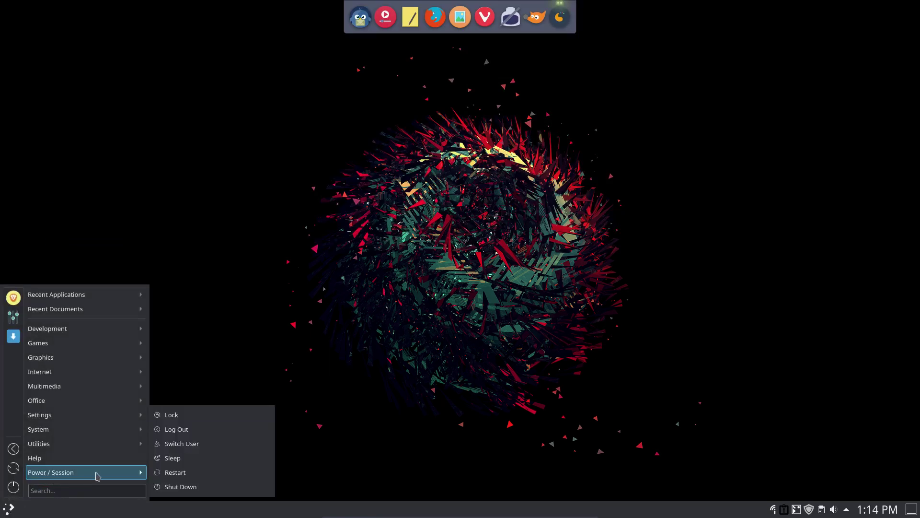
left_click(458, 375)
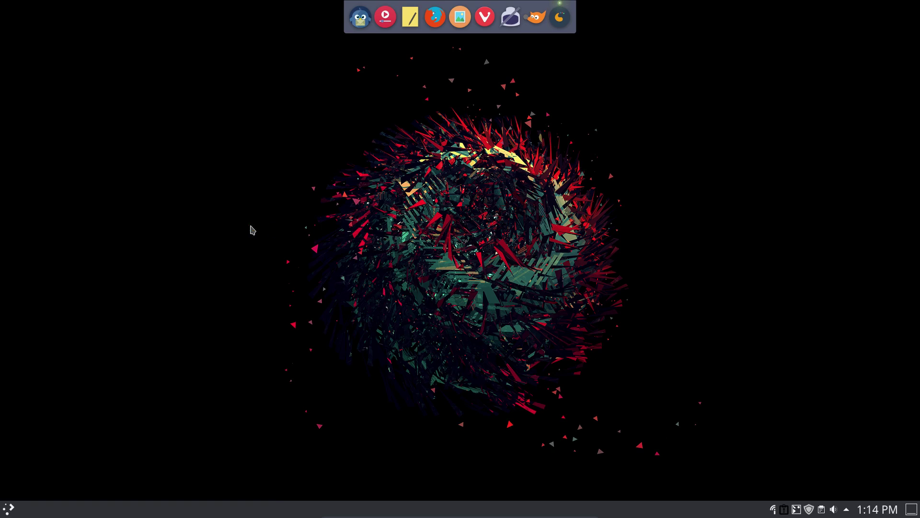
left_click(8, 509)
mouse_move(106, 475)
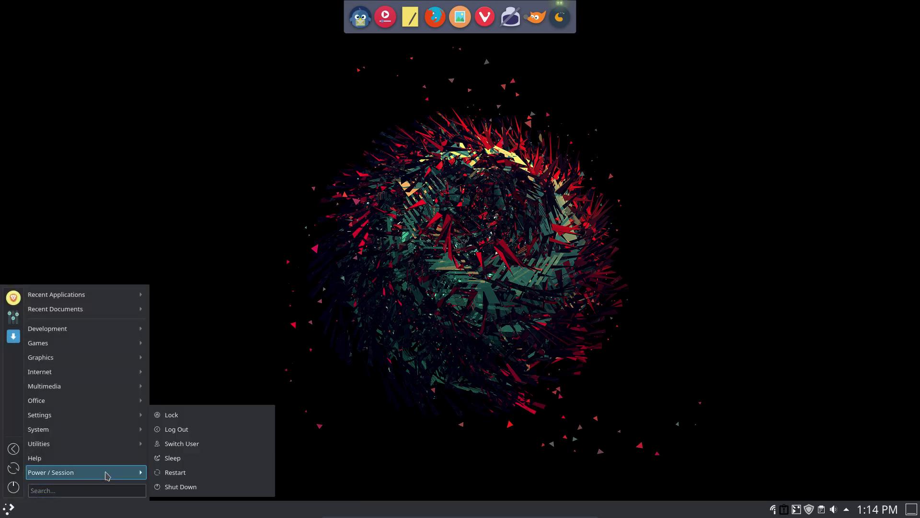
left_click(190, 474)
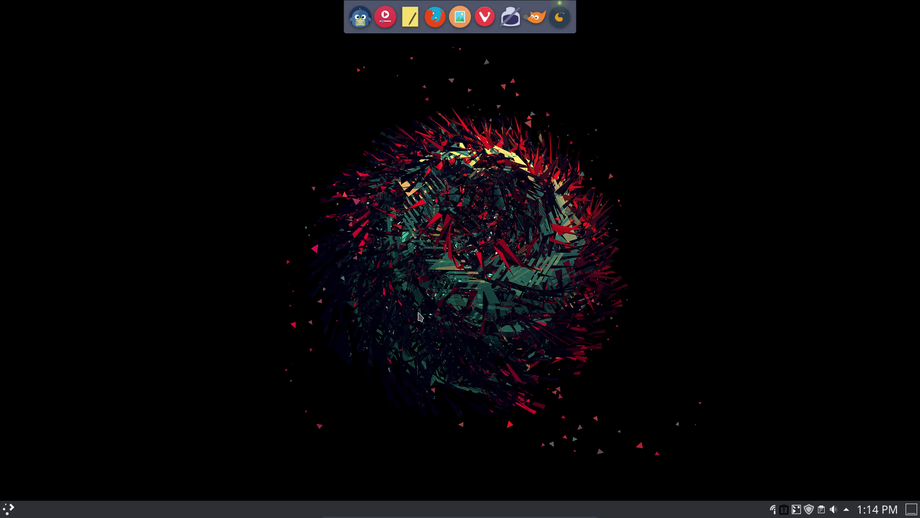
Bring back the Yakuake terminal, then dismiss the log-out options and the application launcher.
key("F12")
key("ctrl+alt+Delete")
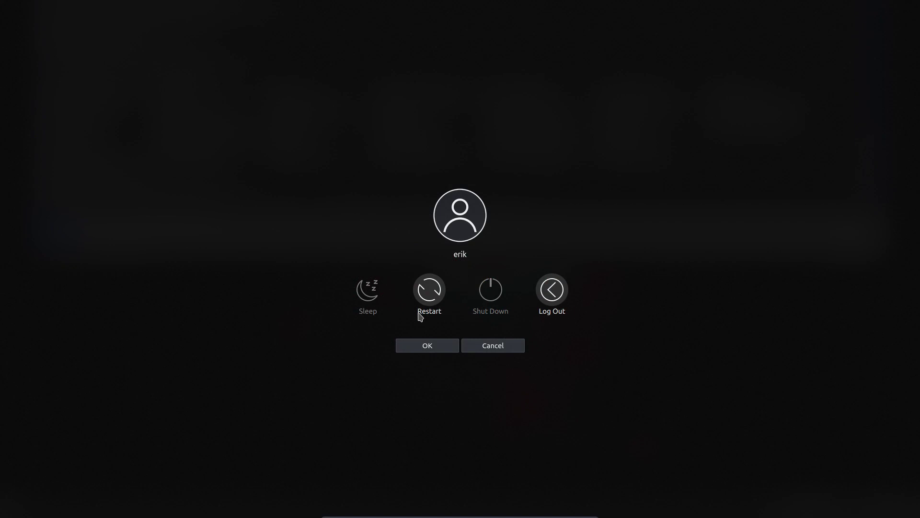
key("Escape")
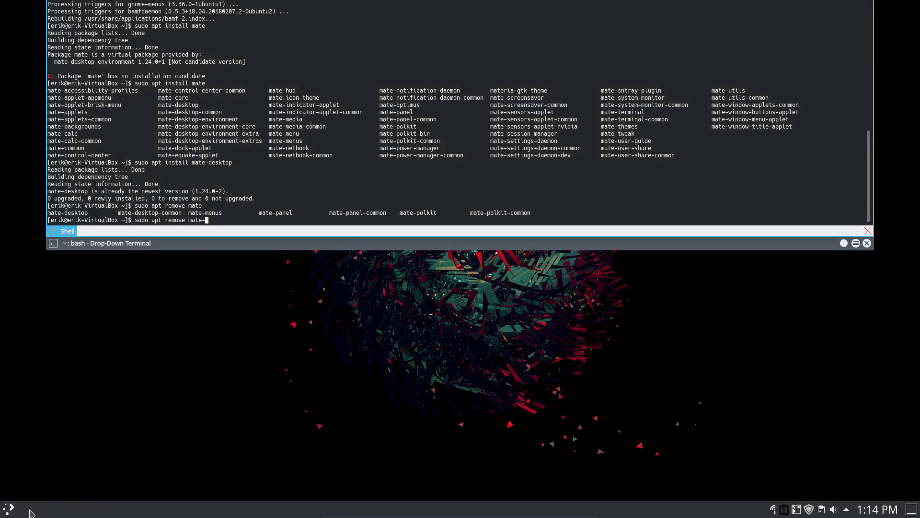
left_click(13, 511)
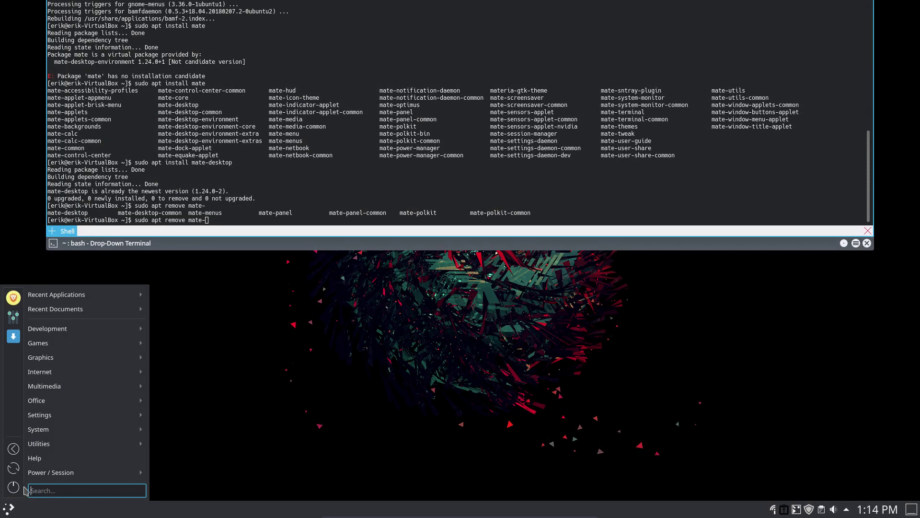
left_click(14, 454)
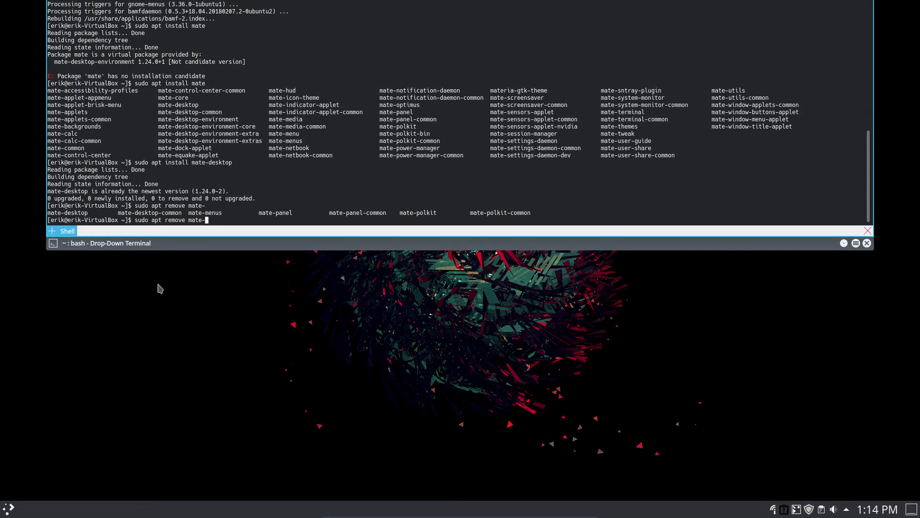
Cancel the unfinished remove command and run 'pkill plasma' to end the Plasma session.
key("ctrl+c")
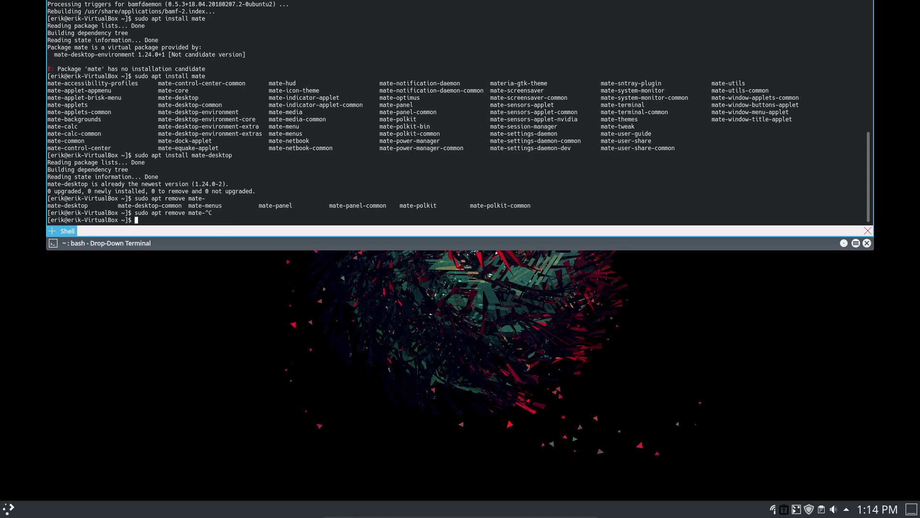
type("pkill pk")
key("BackSpace")
type("lasma")
key("Return")
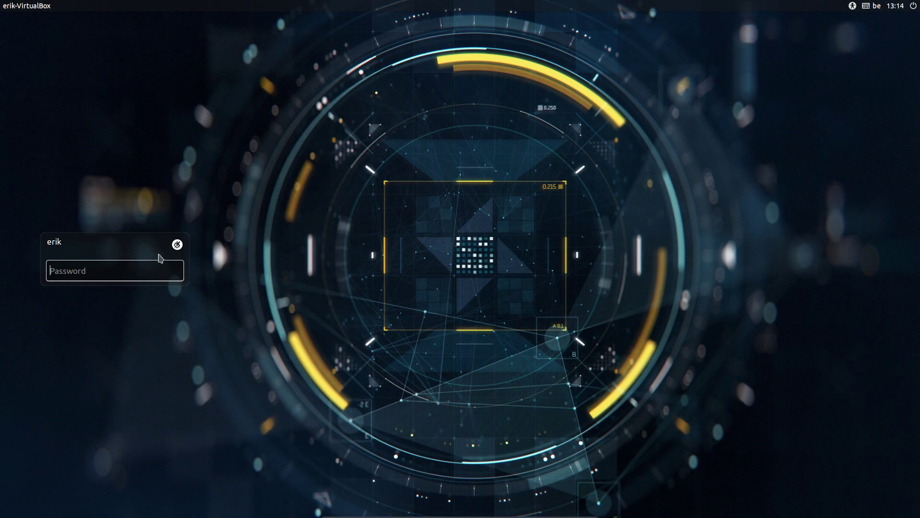
Choose the awesome session, log in with the account password, and open a urxvt terminal.
left_click(176, 244)
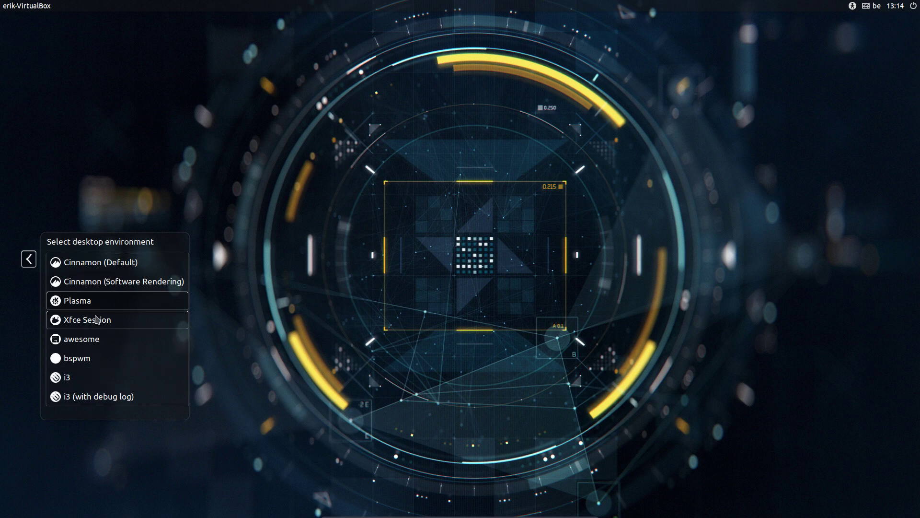
left_click(112, 339)
key("Return")
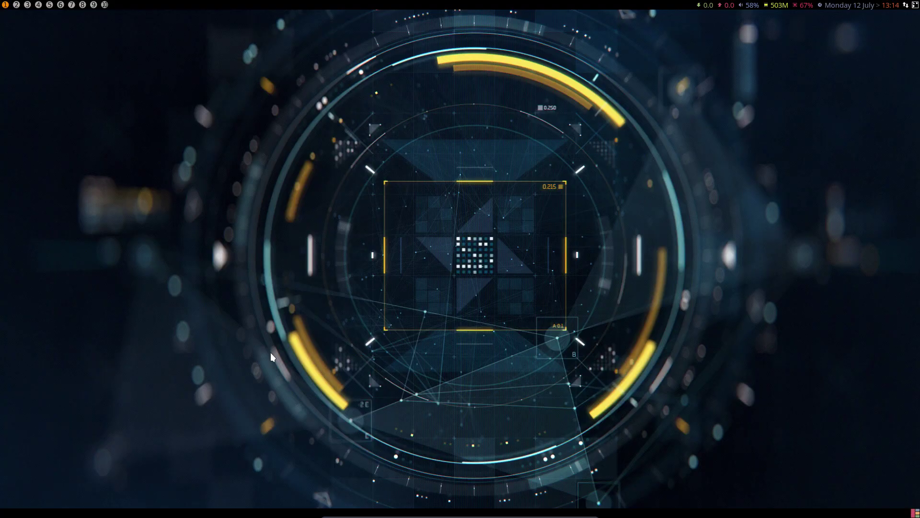
key("super+Return")
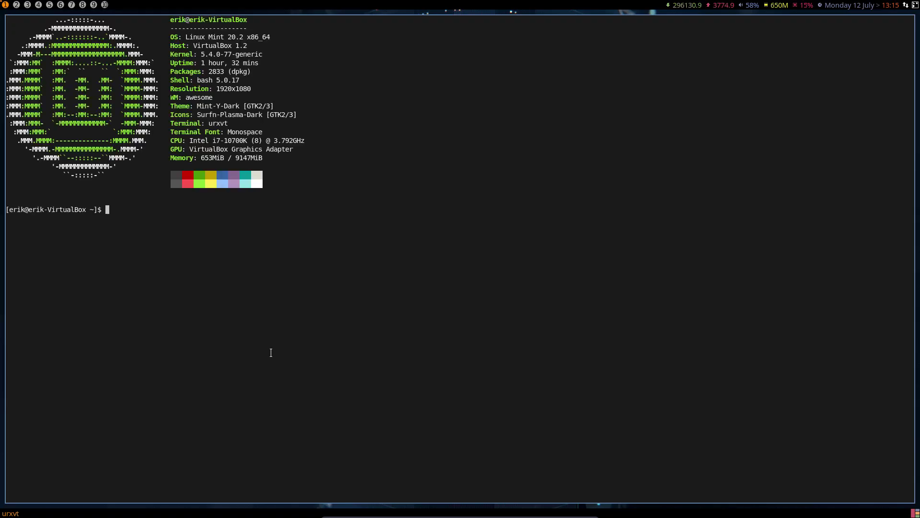
Install mate-desktop-environment with sudo apt, entering the password and confirming the package list.
type("sud")
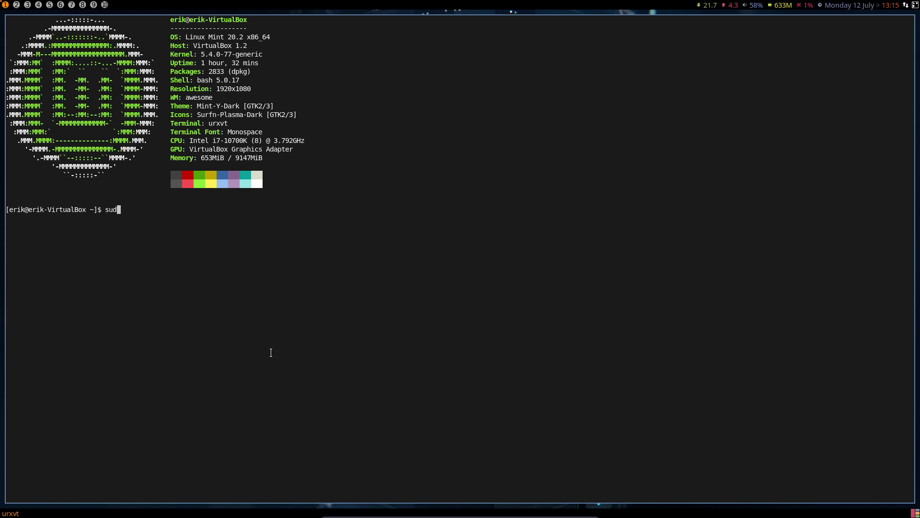
type("o apt install mate")
key("Return")
type("****")
key("Return")
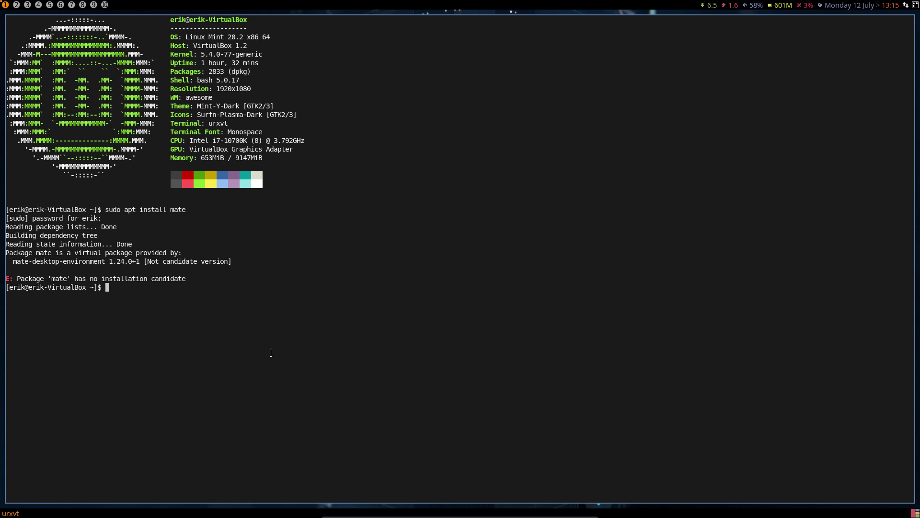
key("Up")
type("-desktop-ev-")
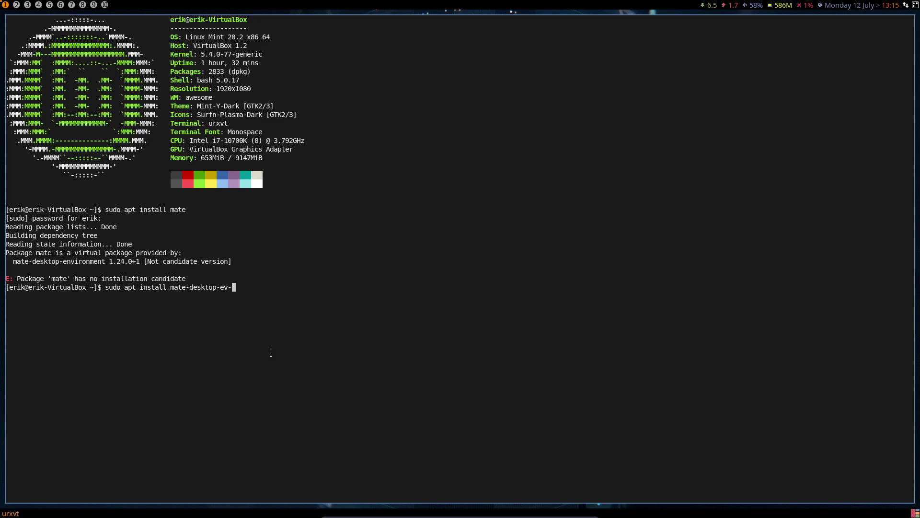
key("BackSpace")
key("BackSpace")
type("nvironment")
key("Return")
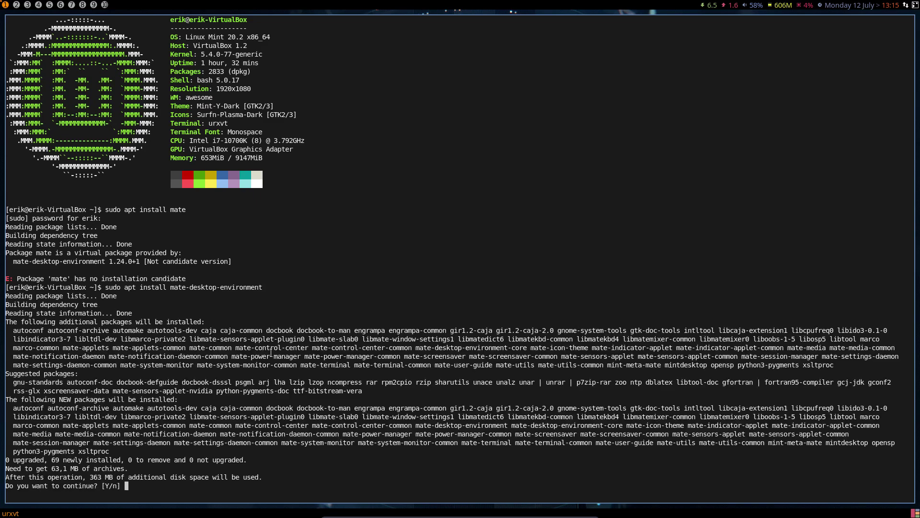
key("Return")
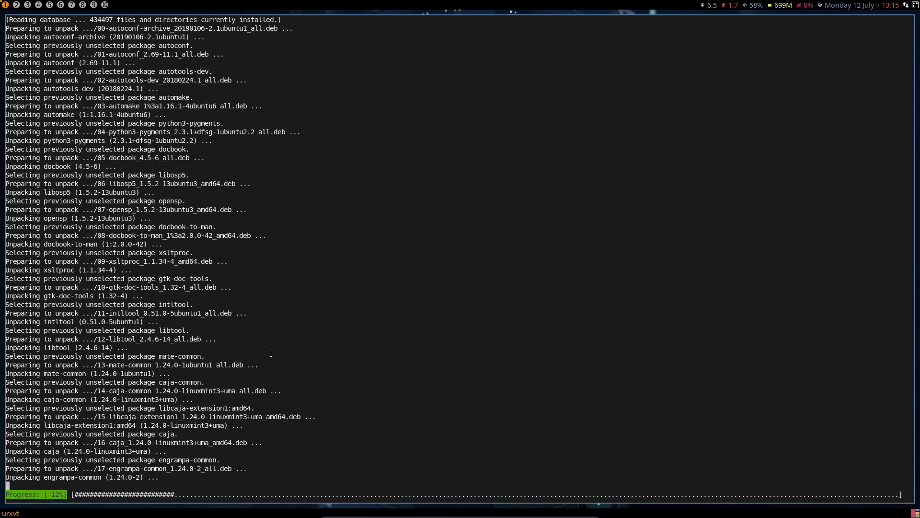
Open a home-folder file manager beside the terminal and launch the Application Finder.
key("super+e")
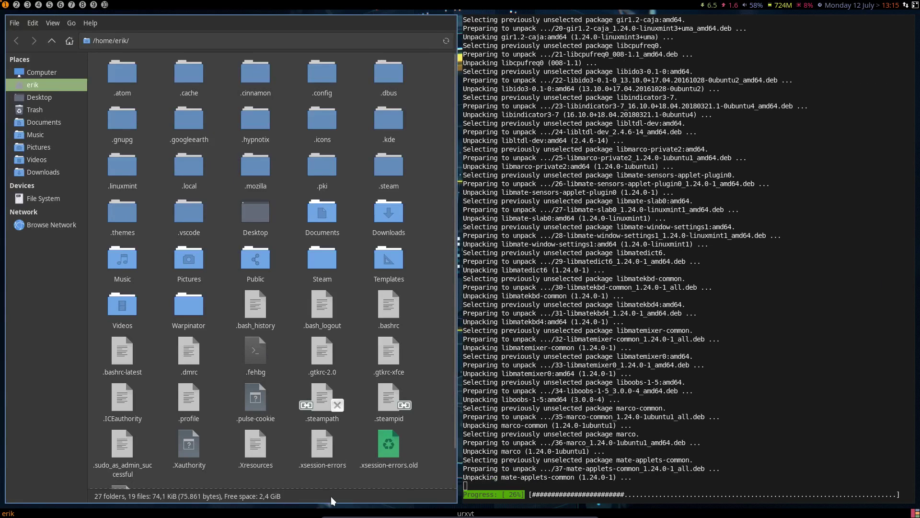
key("super+shift+q")
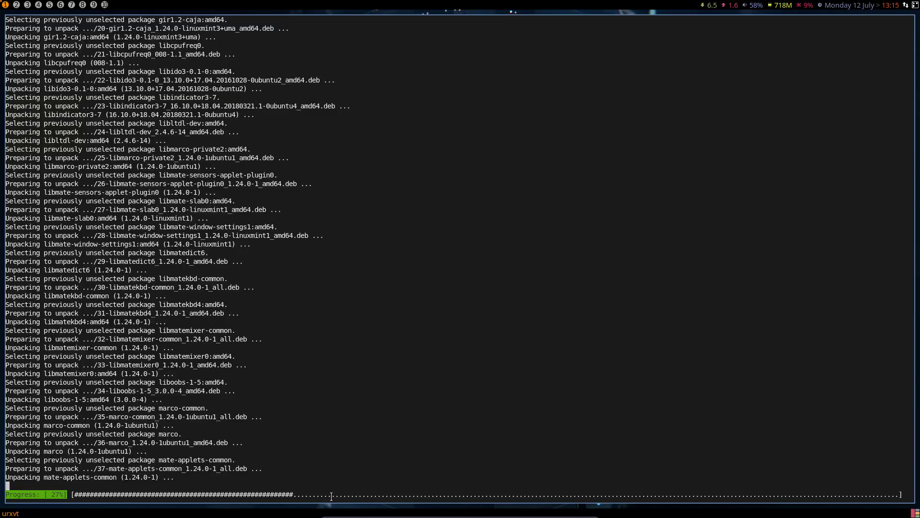
key("super+e")
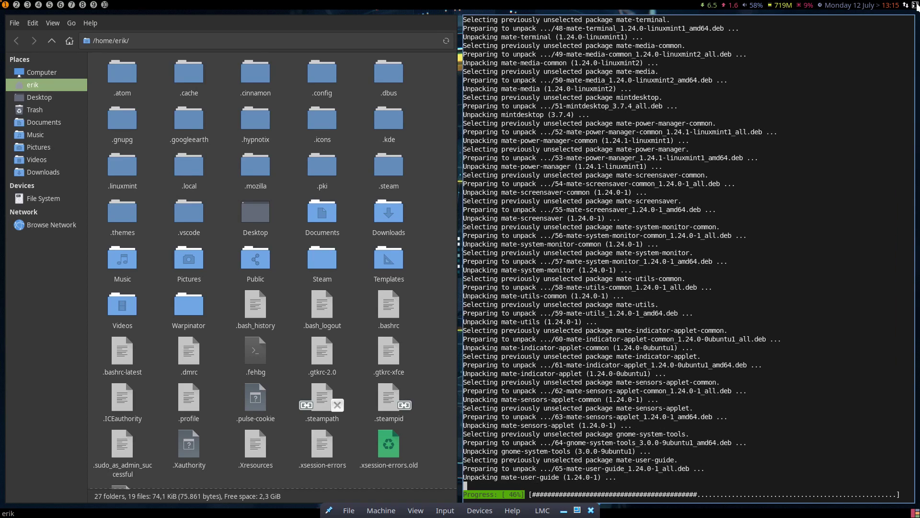
key("super+d")
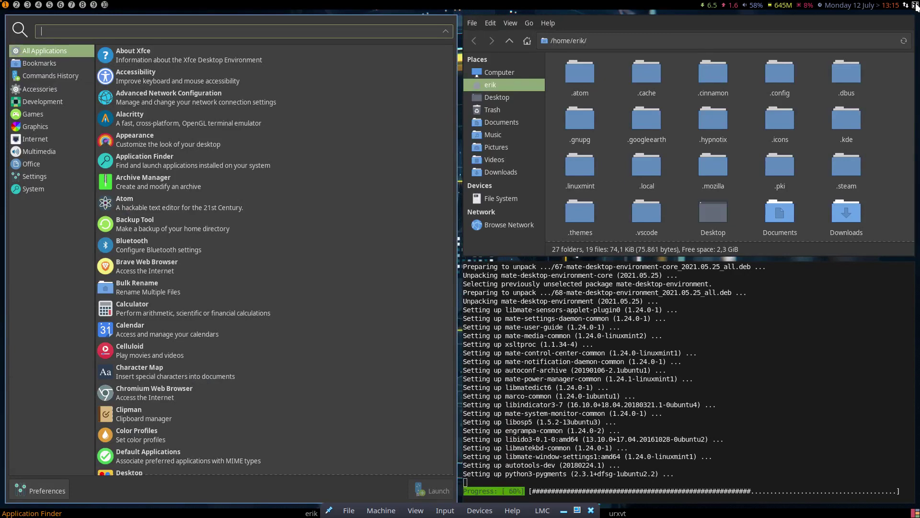
Browse the Bookmarks, Multimedia, Internet and Graphics categories in Application Finder.
left_click(36, 61)
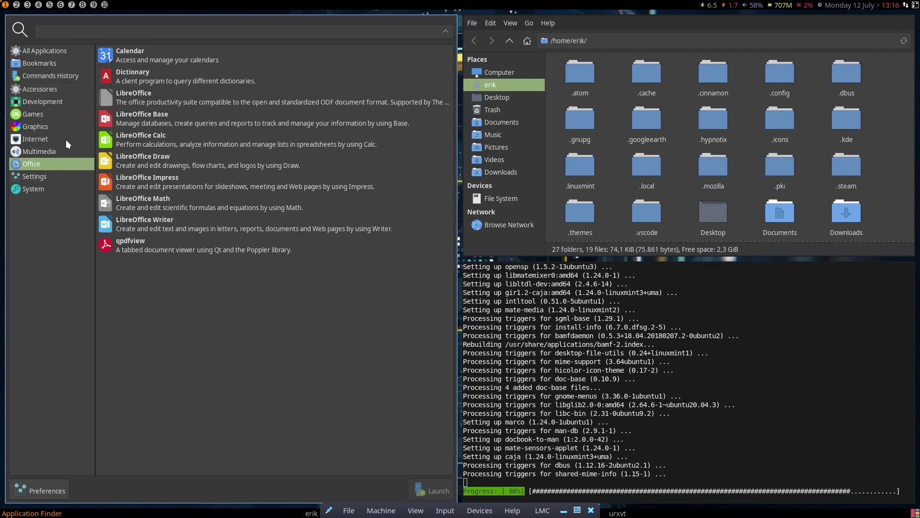
key("Down")
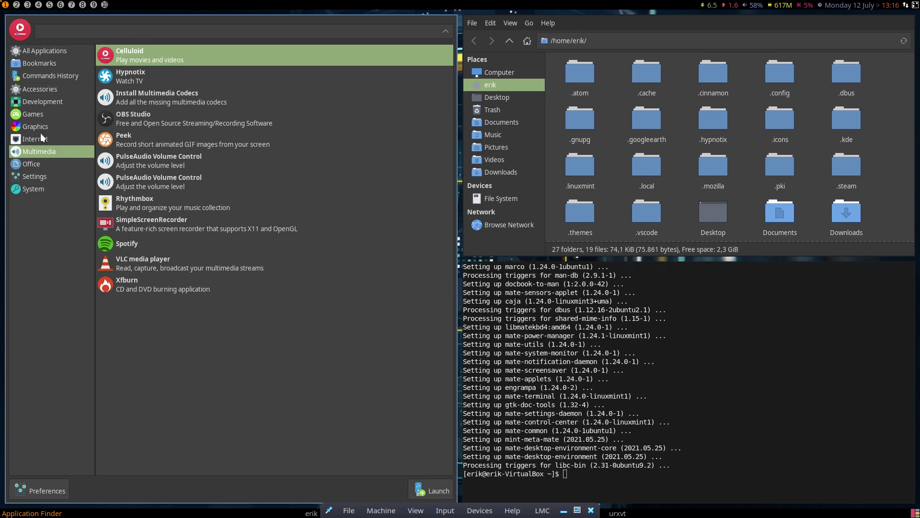
key("Up")
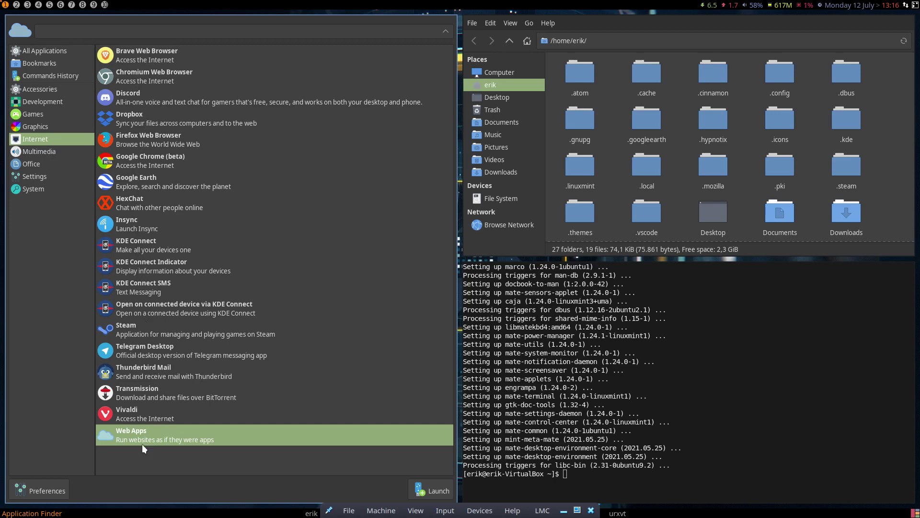
left_click(43, 126)
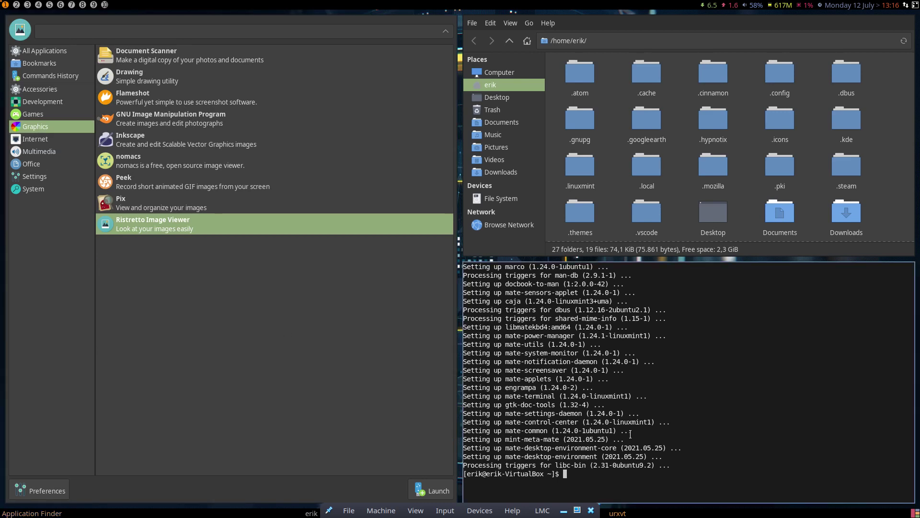
Run 'pkill awesome' in the urxvt terminal to end the awesome session.
triple_click(634, 413)
double_click(601, 377)
type("pkill awesome")
key("Return")
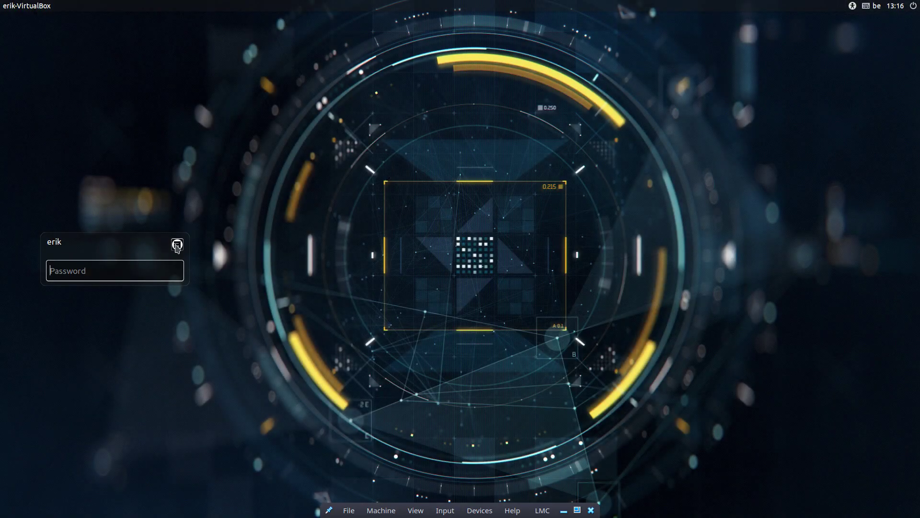
Choose the MATE session from the session list and log in with the account password.
left_click(176, 246)
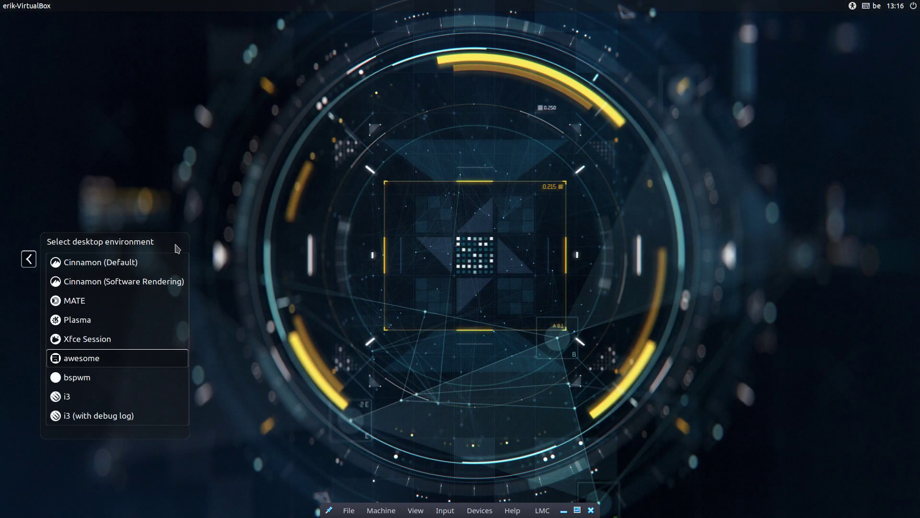
left_click(118, 298)
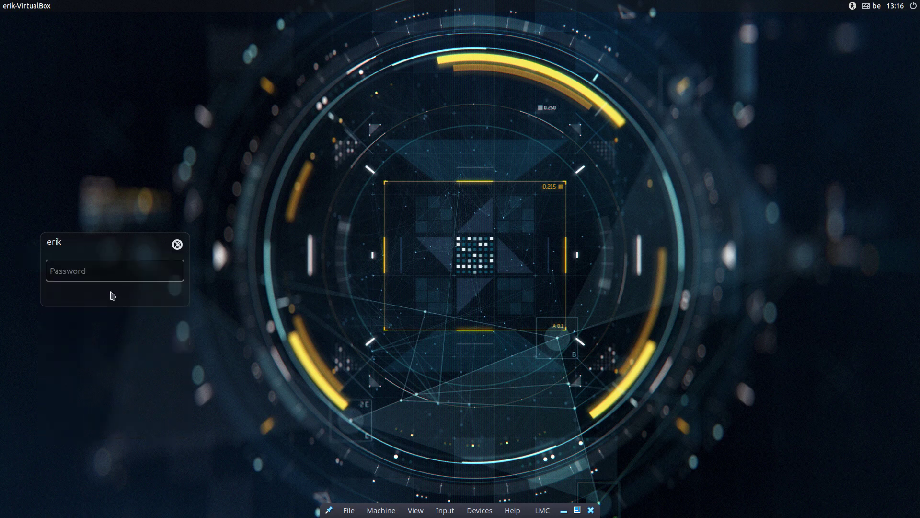
type("••")
key("Return")
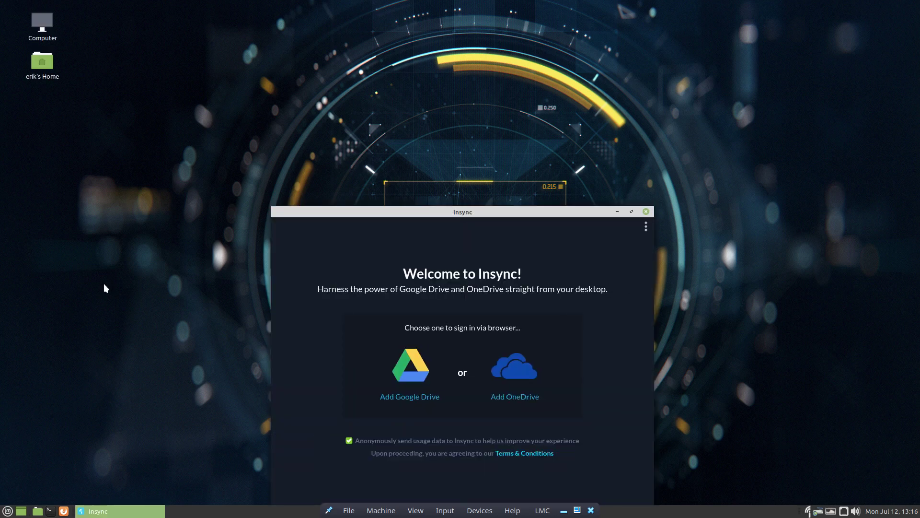
Close the Insync welcome window, quit Insync from its tray icon, and open the applications menu.
left_click(646, 212)
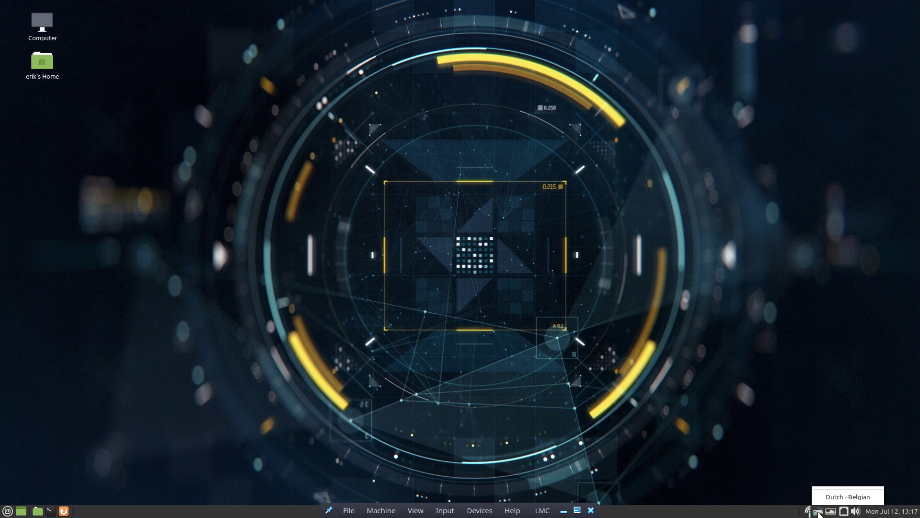
left_click(818, 512)
left_click(831, 499)
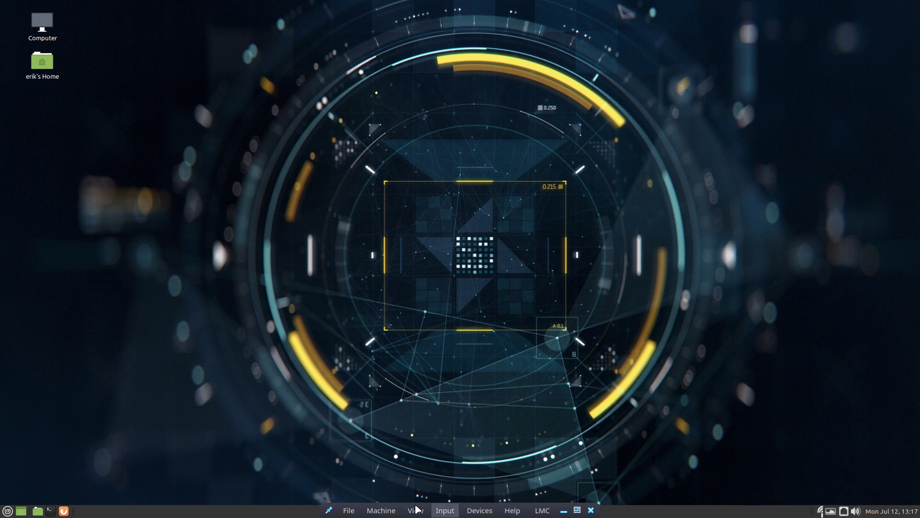
left_click(7, 511)
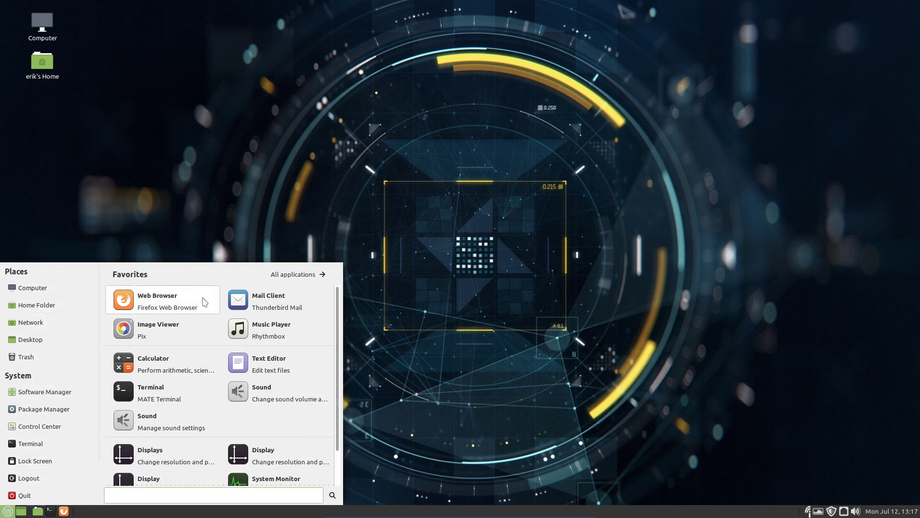
Launch Control Center, open Appearance under Look and Feel, and apply the Arc-Dark theme.
left_click(39, 426)
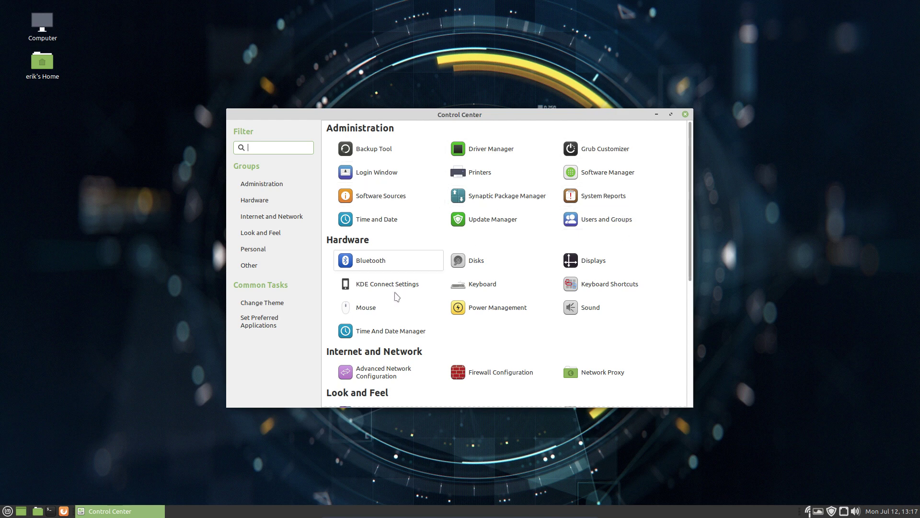
scroll(394, 328, "down", 5)
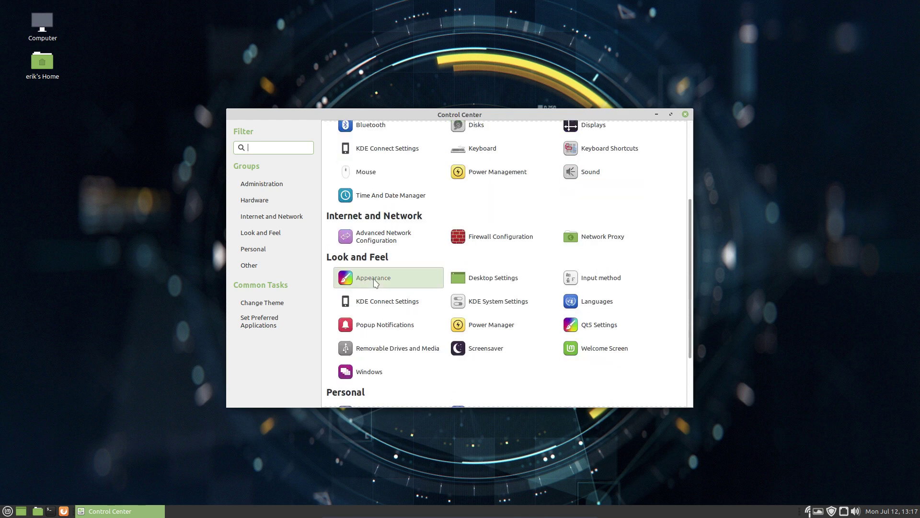
left_click(375, 282)
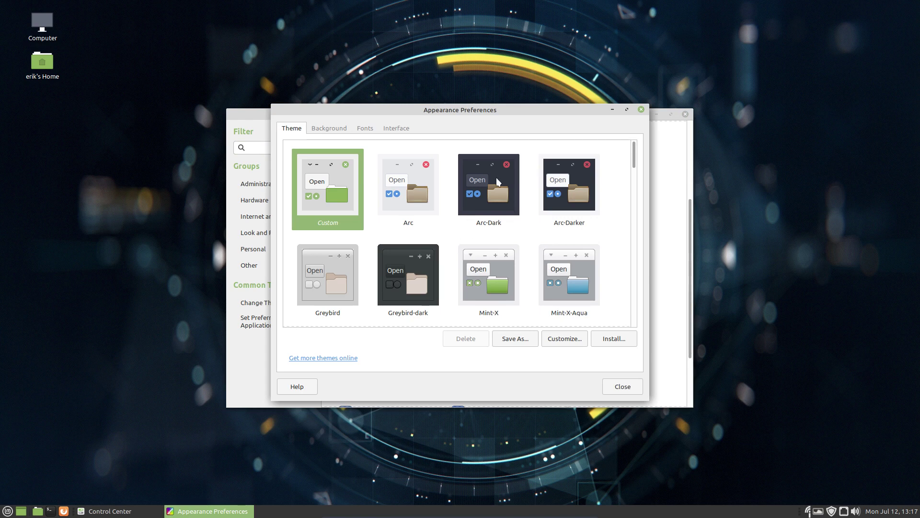
left_click(499, 181)
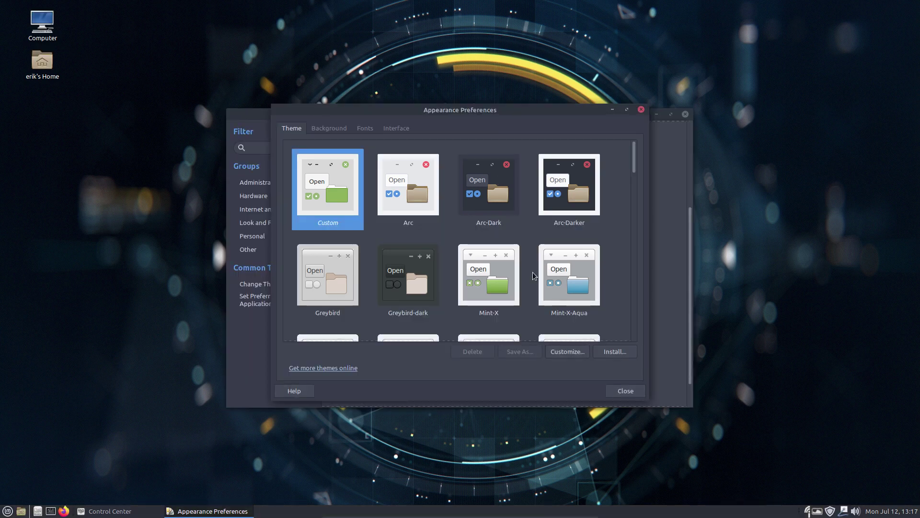
Customize the theme and choose Mint-Y-Dark-Blue on the Icons tab.
left_click(565, 350)
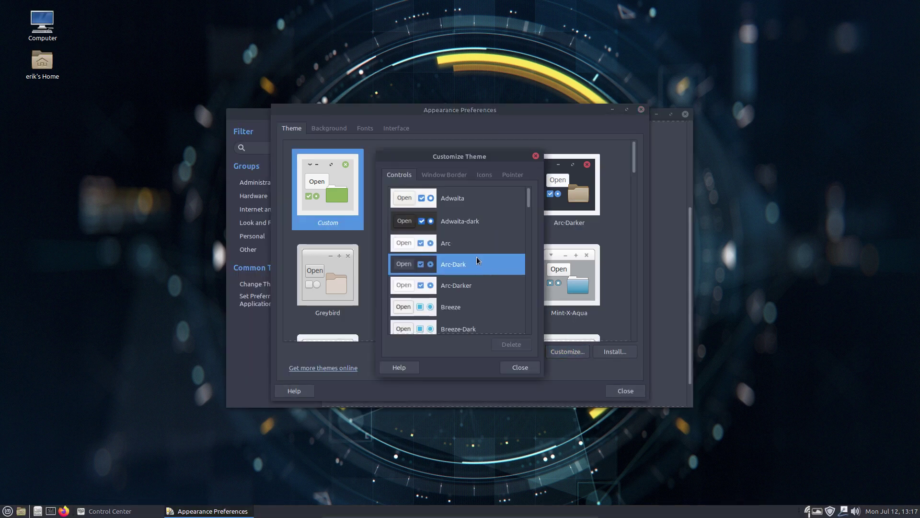
left_click(440, 176)
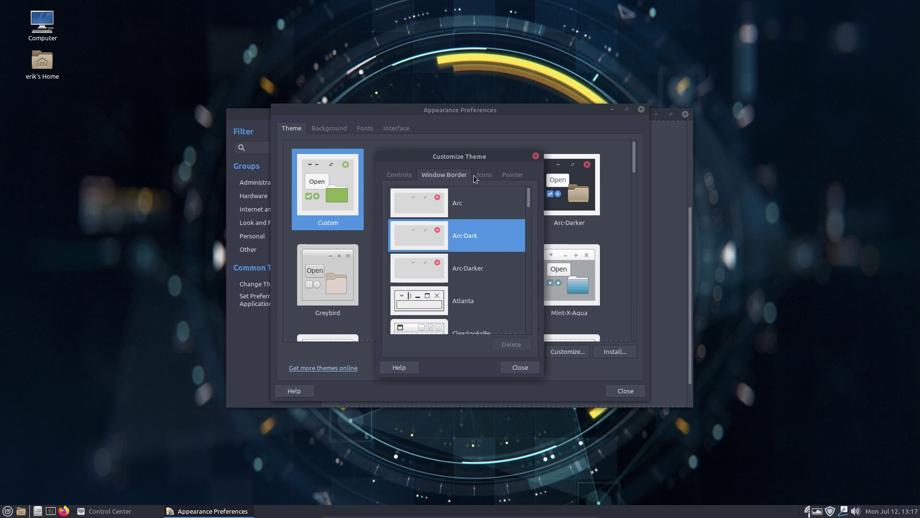
left_click(487, 176)
scroll(484, 266, "down", 15)
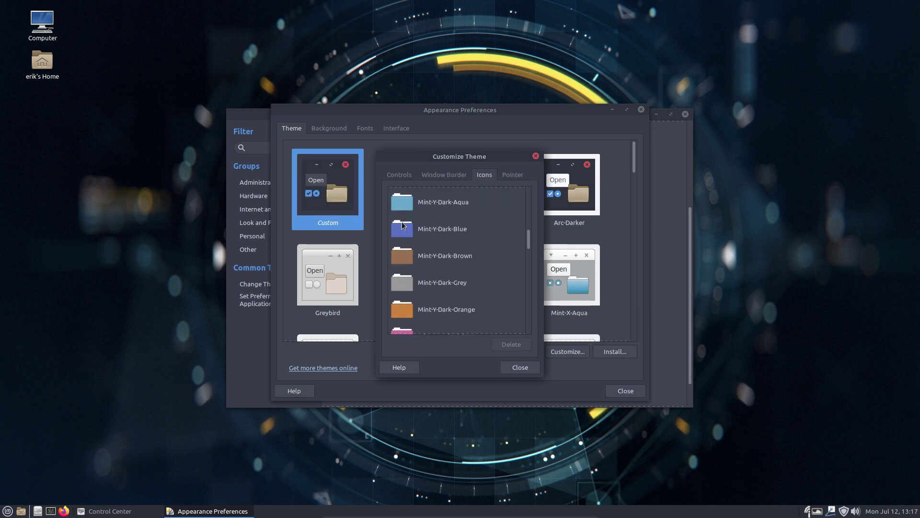
left_click(444, 229)
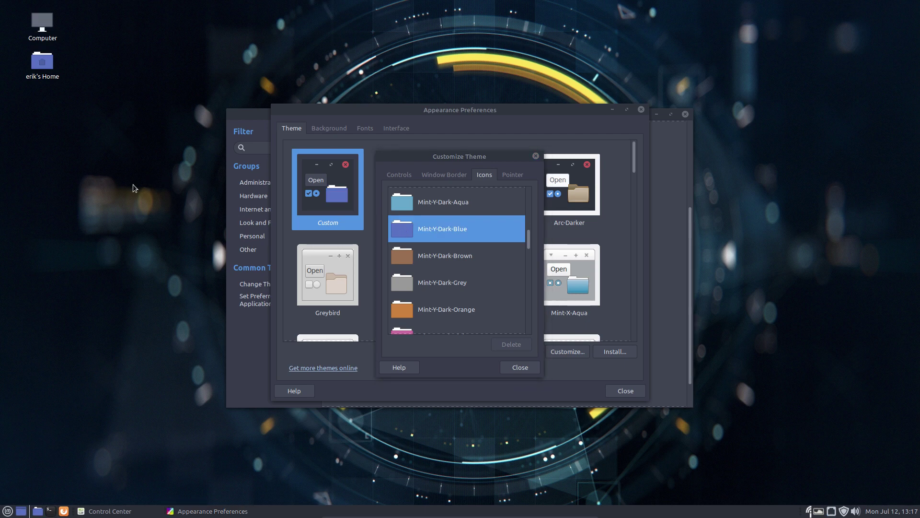
Open the Home folder beside the dialog and try Mint-Y-Dark-Grey, Brown and Orange icons.
double_click(45, 64)
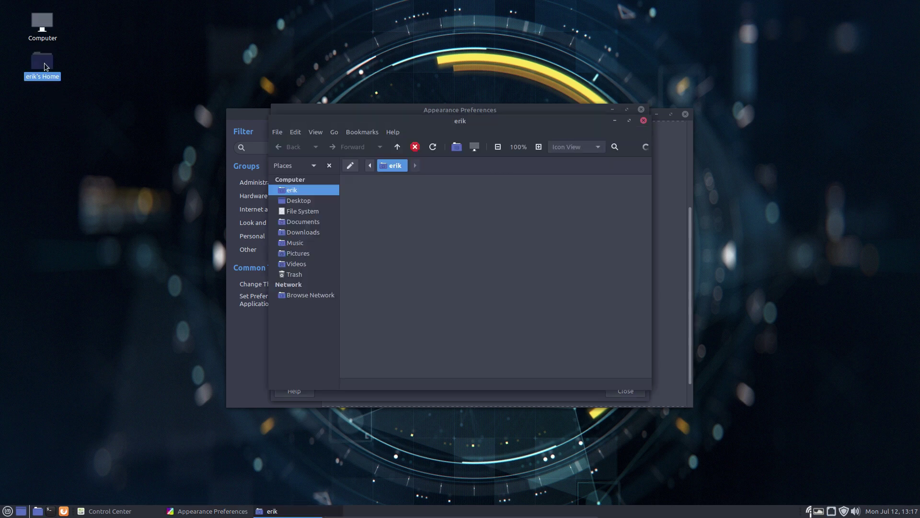
left_click_drag(749, 91, 785, 19)
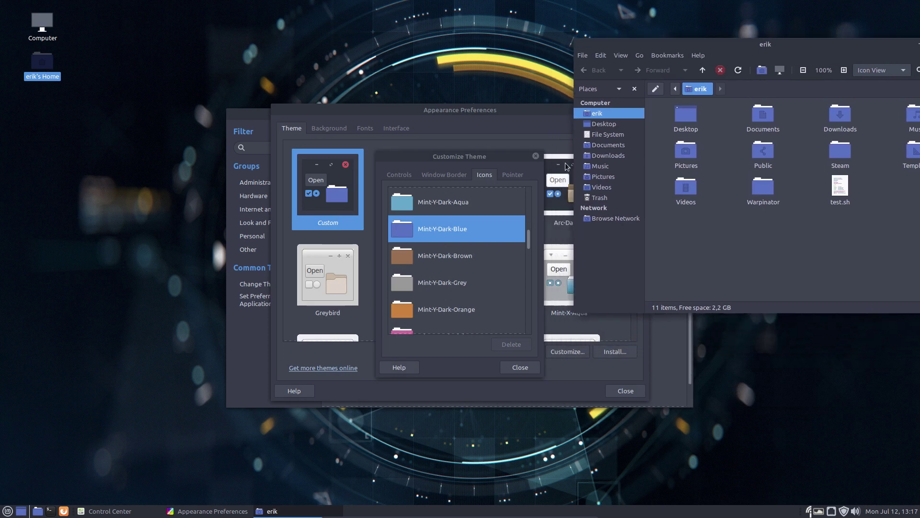
left_click_drag(429, 159, 321, 166)
left_click(303, 285)
left_click(314, 266)
left_click(320, 316)
Step through the icon list to select Sardi Ghost Flexible Arc and view it in the start menu.
scroll(321, 329, "down", 1)
scroll(321, 330, "down", 2)
key("Down")
key("Down")
key("Down")
key("Down")
key("Down")
key("Down")
key("Down")
key("Down")
key("Down")
key("Down")
key("Down")
key("Down")
key("Down")
key("Down")
key("Down")
key("Down")
key("Down")
key("Down")
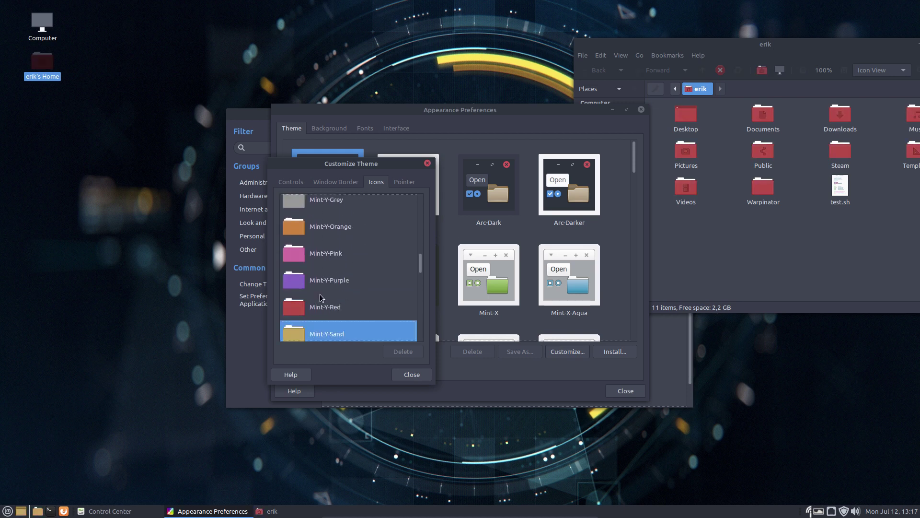
key("Down")
key("Down")
key("Down")
key("Down")
key("Down")
key("Down")
key("Down")
key("Down")
key("Down")
key("Down")
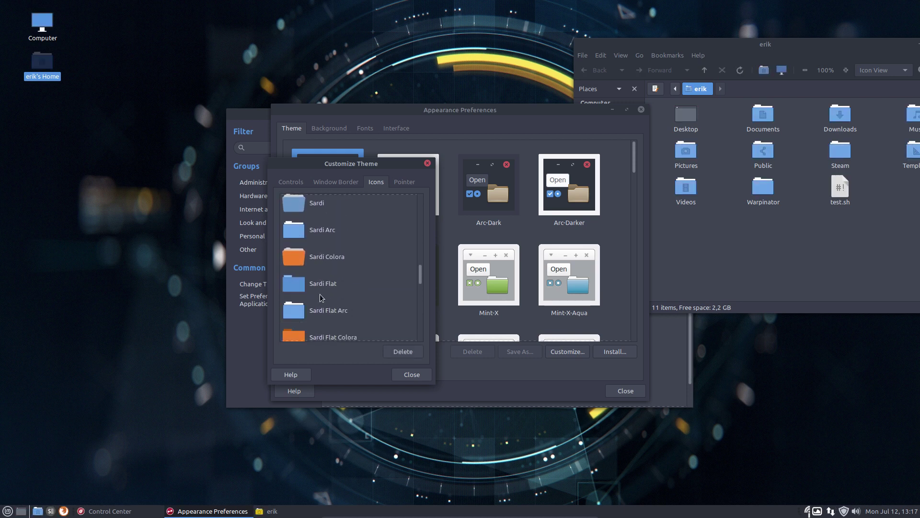
key("Down")
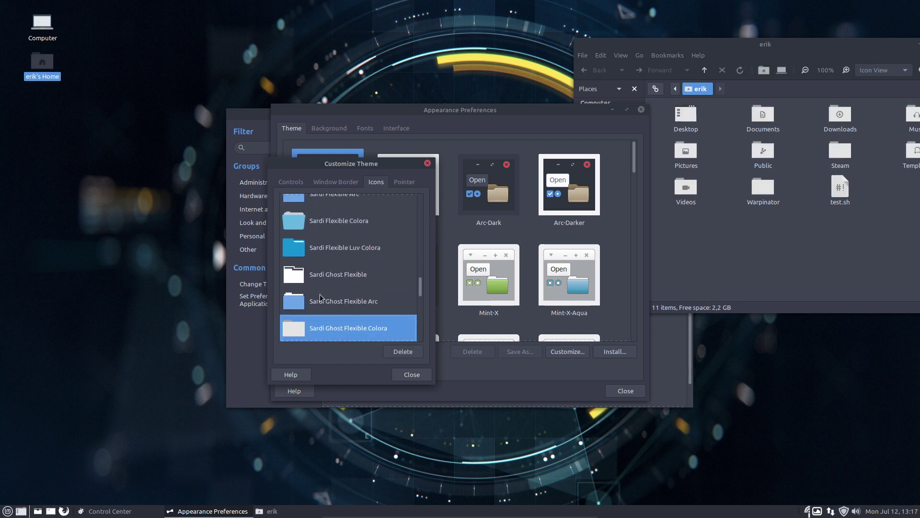
key("Up")
key("Up")
key("Up")
key("Down")
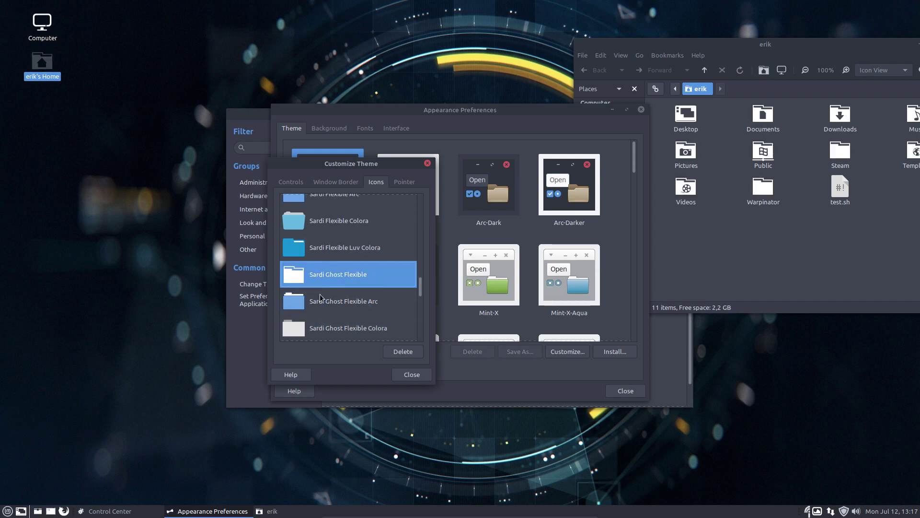
key("Down")
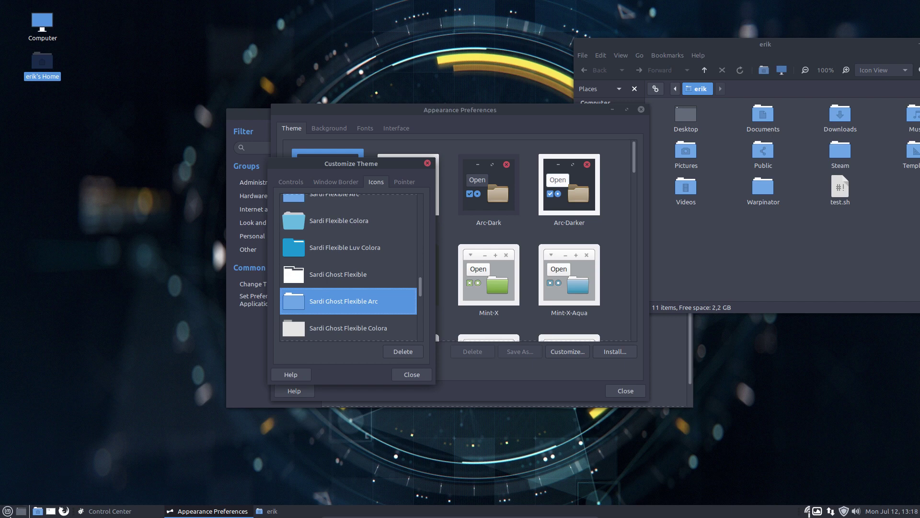
left_click(7, 511)
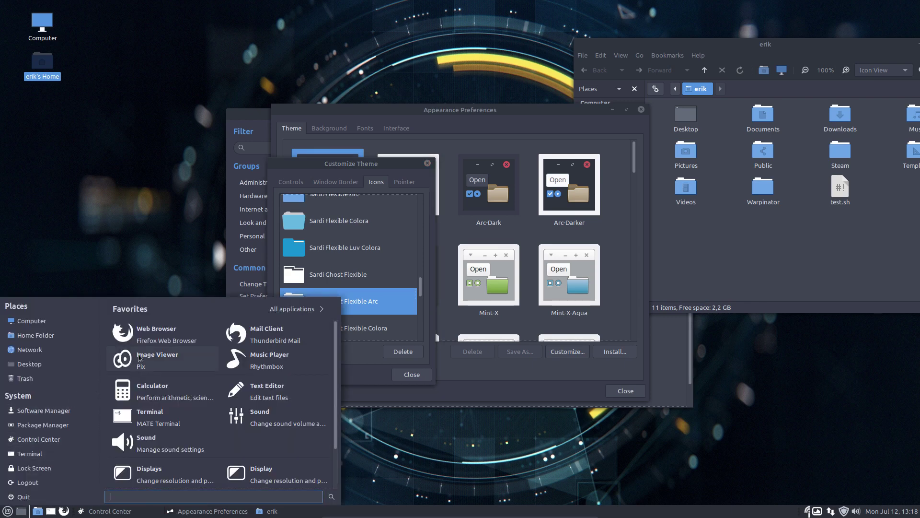
Browse the menu's applications grouped by category, then dismiss the menu.
scroll(144, 355, "down", 2)
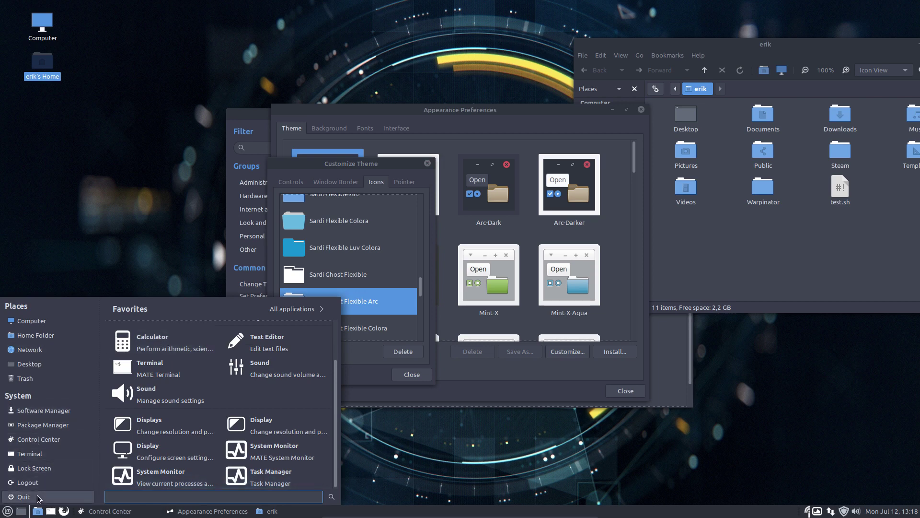
left_click(293, 309)
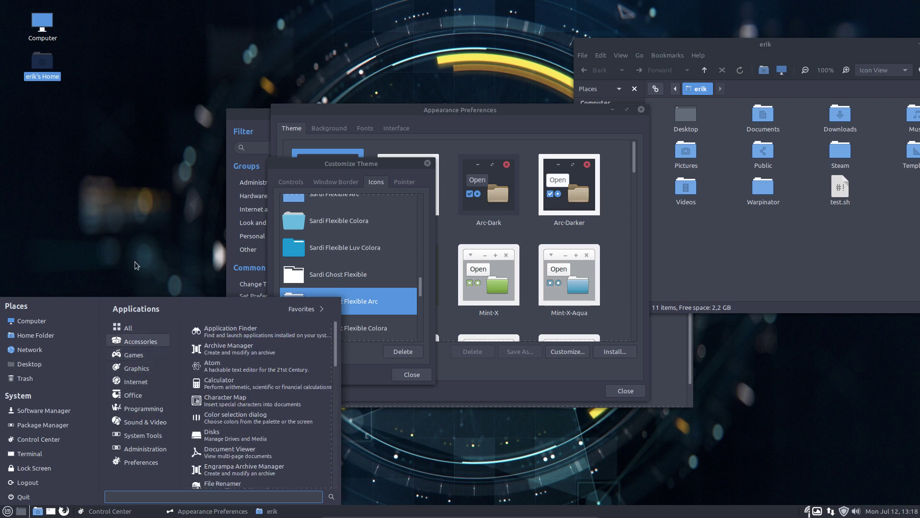
left_click(136, 231)
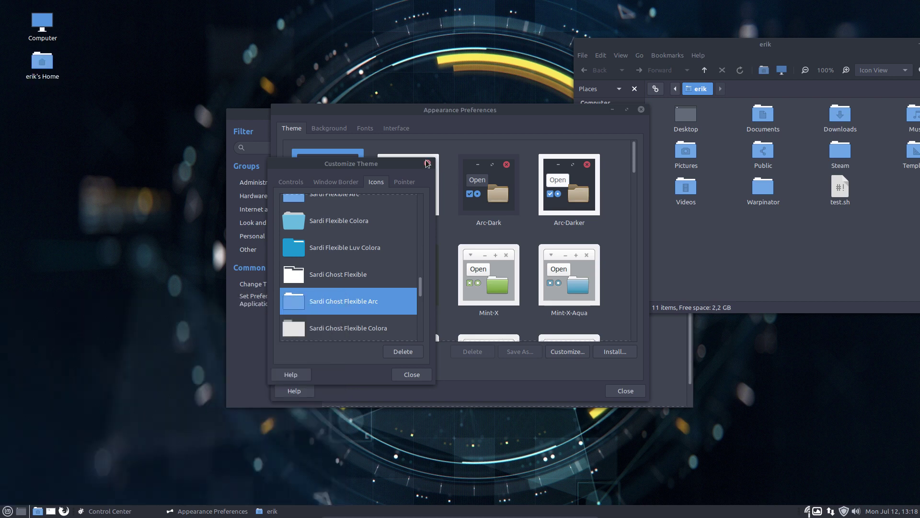
Close Customize Theme, Appearance Preferences and the home-folder file manager window.
left_click(429, 164)
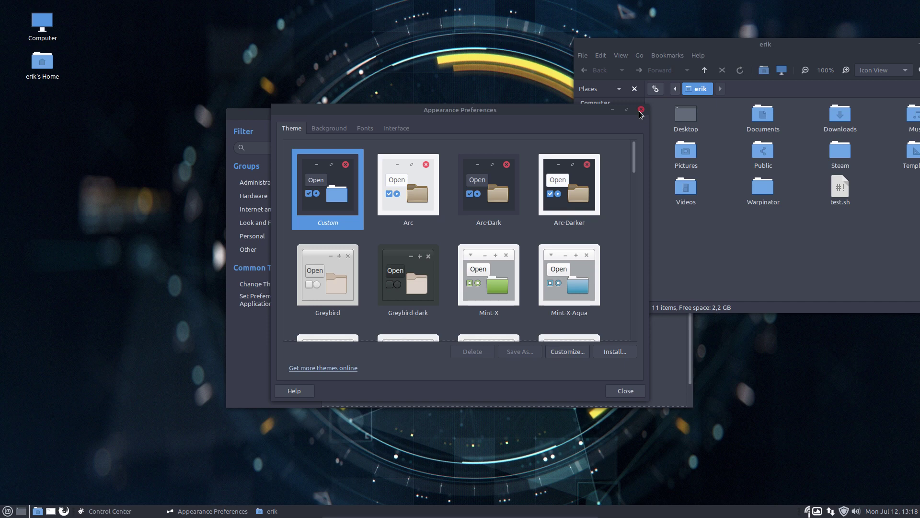
left_click(641, 110)
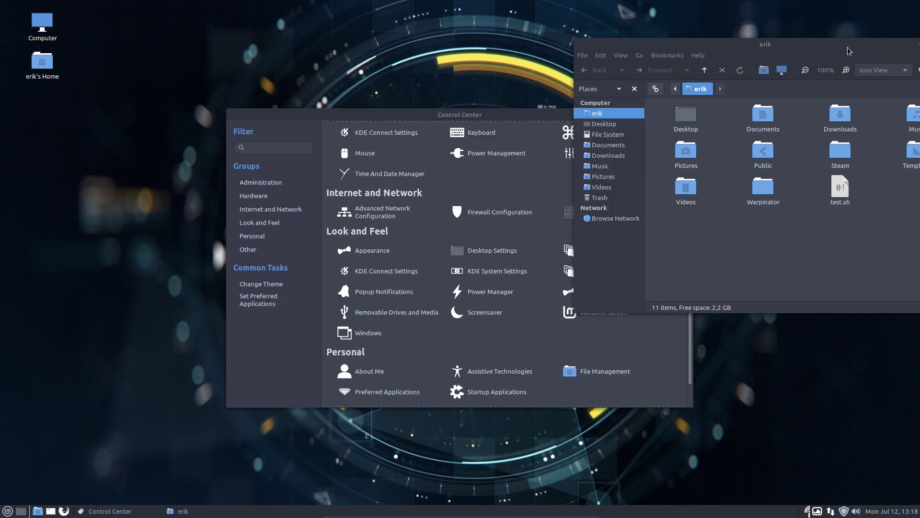
left_click_drag(854, 51, 616, 60)
left_click(736, 53)
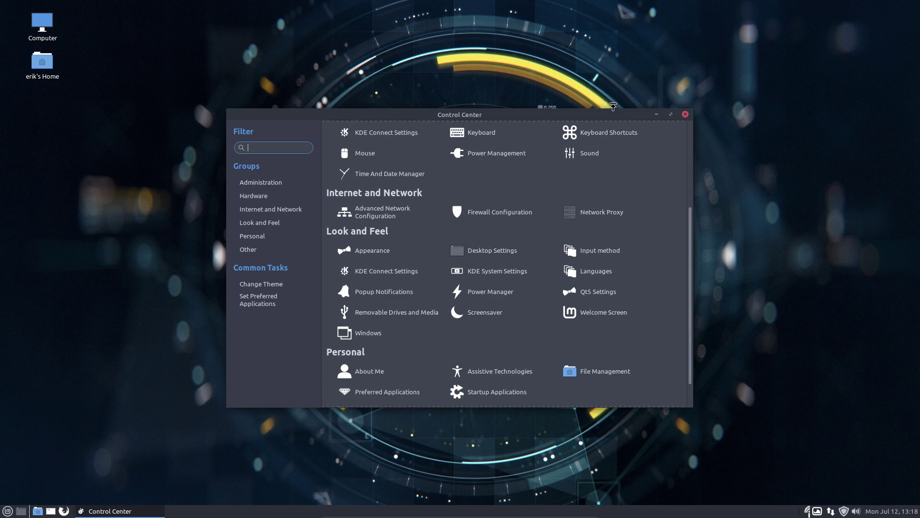
Open a terminal and run sudo apt install arc-gui-clients.
key("ctrl+alt+t")
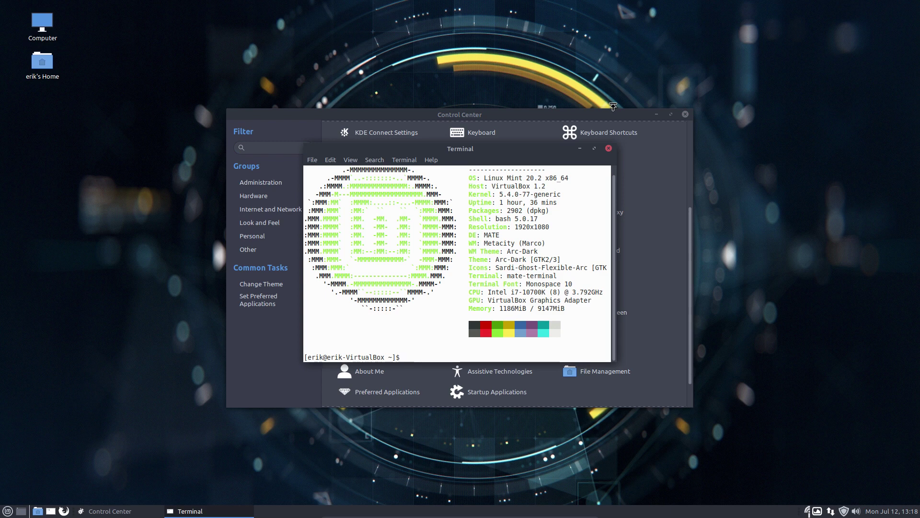
type("suod")
key("BackSpace")
key("BackSpace")
key("BackSpace")
type("do apt install")
key("BackSpace")
key("BackSpace")
key("BackSpace")
key("BackSpace")
key("BackSpace")
type("stall arc")
key("Tab")
key("Tab")
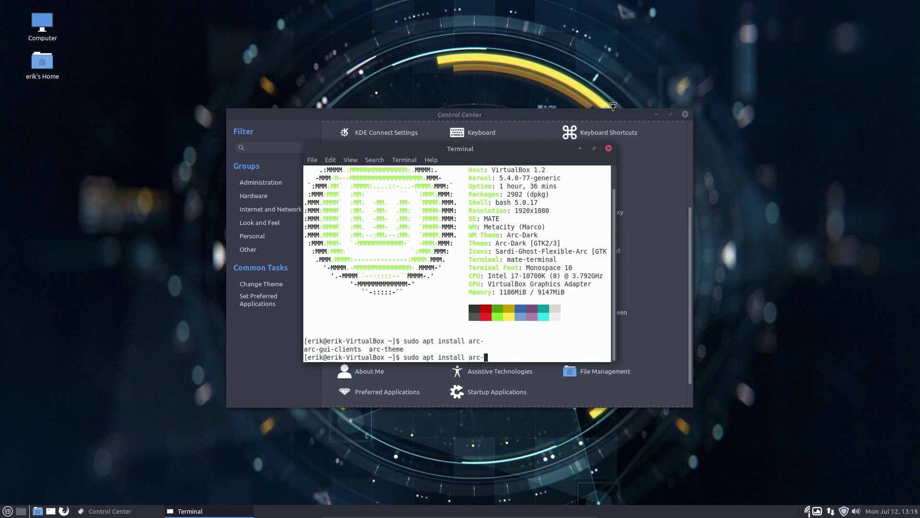
type("g")
key("Tab")
key("Return")
Enter the sudo password, confirm the install, then search the menu for arc.
type("***")
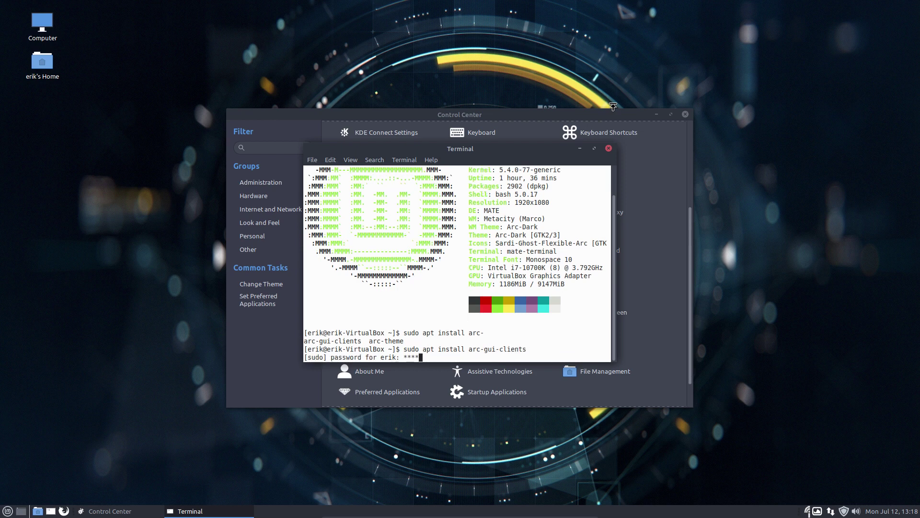
key("Return")
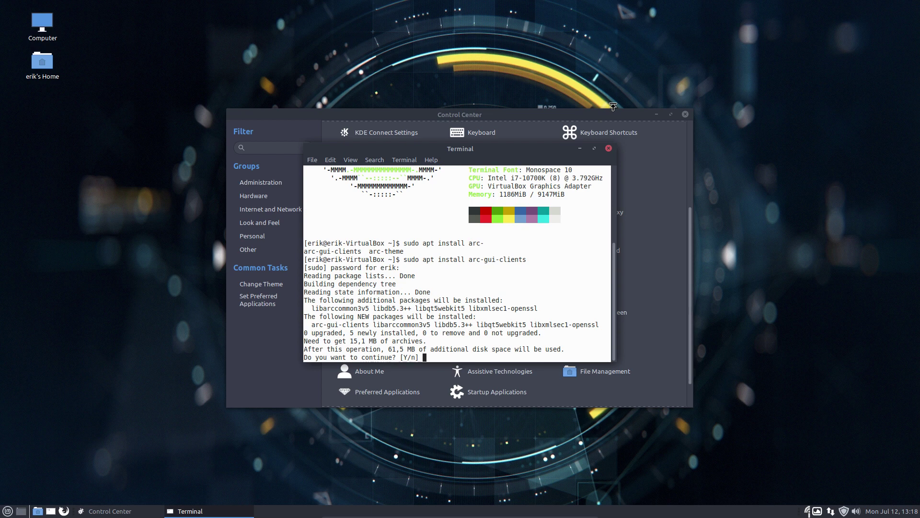
key("Return")
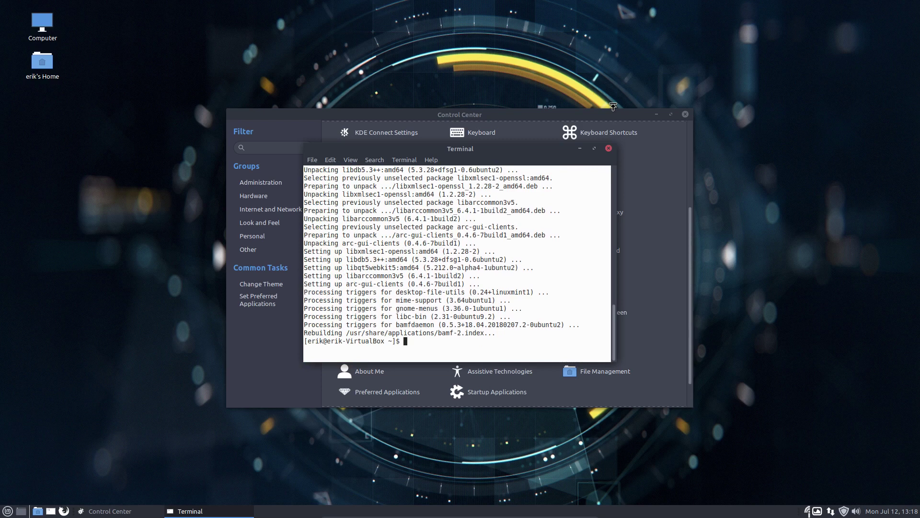
left_click(8, 511)
type("arc")
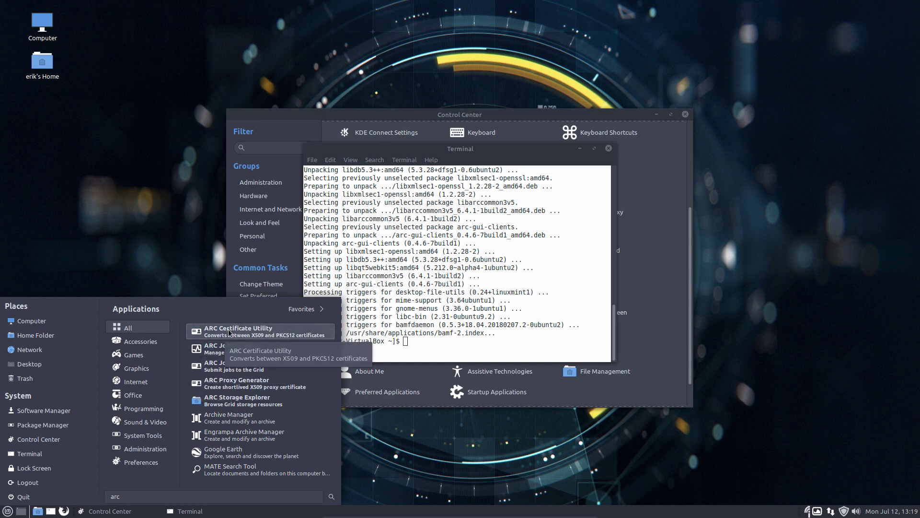
Dismiss the menu and run sudo apt remove arc-gui-clients in the terminal.
left_click(431, 339)
type("sudo apt install arc-gui-clients")
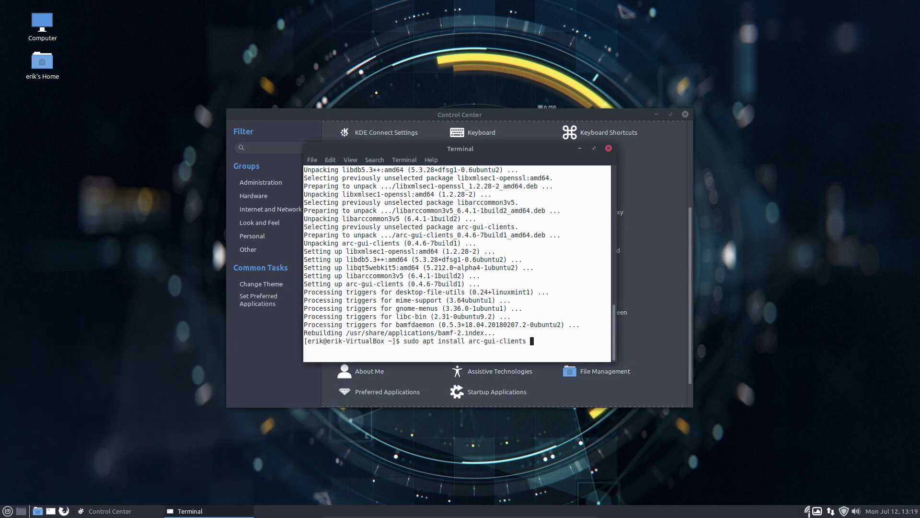
key("Left")
key("Left")
key("Left")
key("Left")
key("Left")
key("Left")
key("Left")
key("Left")
key("Left")
key("Left")
key("Left")
key("Left")
key("Left")
key("Left")
key("Left")
key("Left")
key("Left")
key("Left")
key("Right")
key("BackSpace")
key("BackSpace")
key("BackSpace")
key("BackSpace")
key("BackSpace")
key("BackSpace")
key("BackSpace")
type("remove")
key("Return")
key("Return")
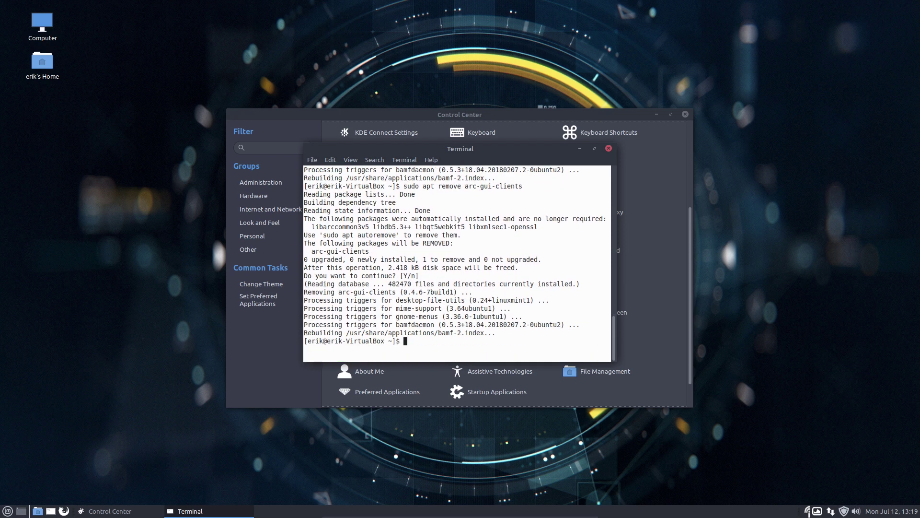
Review the removal output, then recall and trim earlier apt commands, listing matching commands.
scroll(532, 292, "up", 4)
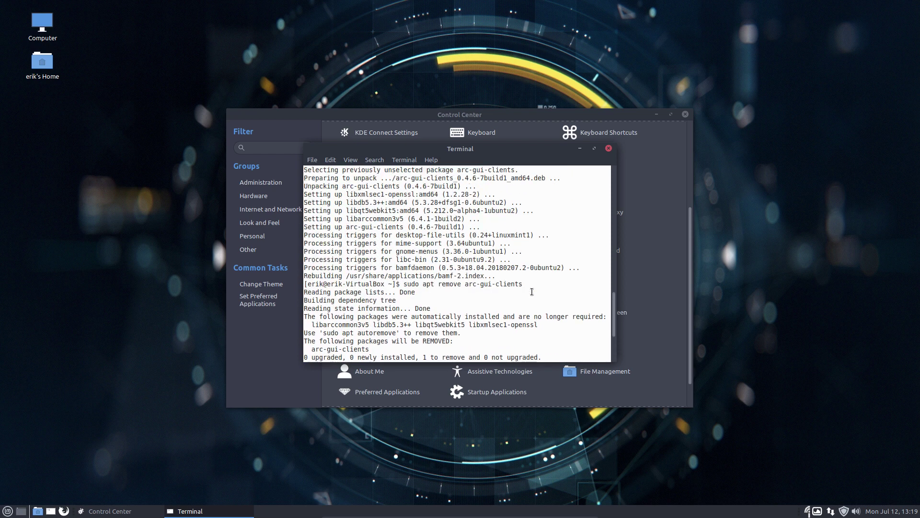
scroll(531, 291, "down", 4)
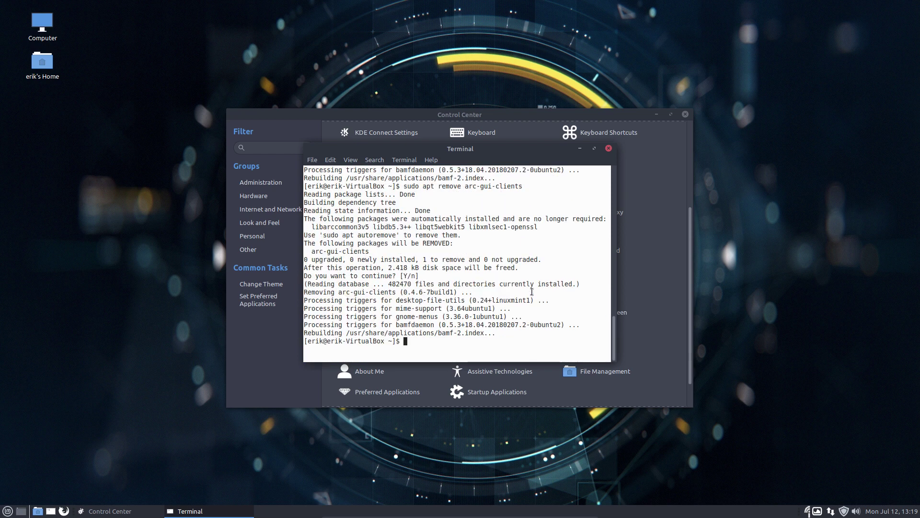
key("Up")
key("BackSpace")
key("BackSpace")
key("BackSpace")
key("BackSpace")
key("BackSpace")
key("BackSpace")
key("BackSpace")
key("BackSpace")
key("BackSpace")
key("BackSpace")
key("BackSpace")
key("BackSpace")
key("BackSpace")
key("BackSpace")
key("BackSpace")
key("BackSpace")
key("BackSpace")
key("BackSpace")
key("BackSpace")
key("BackSpace")
key("BackSpace")
key("BackSpace")
key("BackSpace")
key("BackSpace")
key("Tab")
key("Tab")
key("Tab")
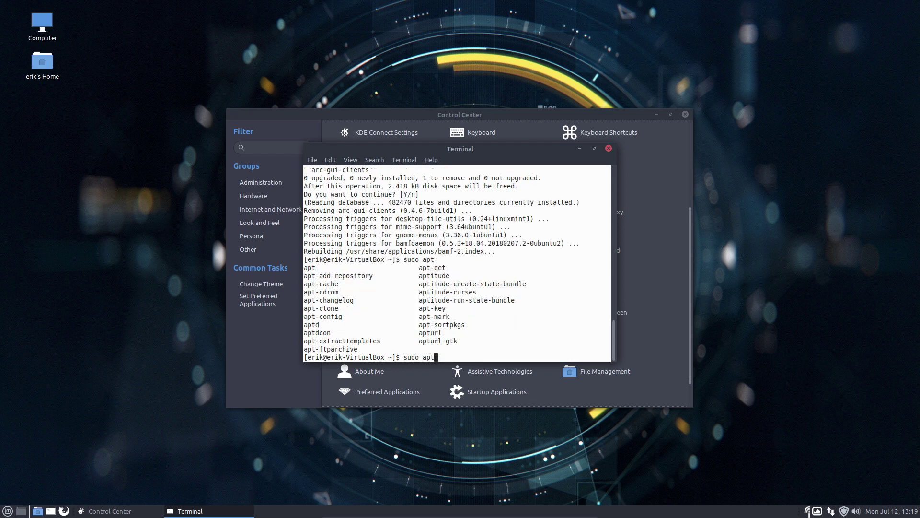
key("Up")
key("Up")
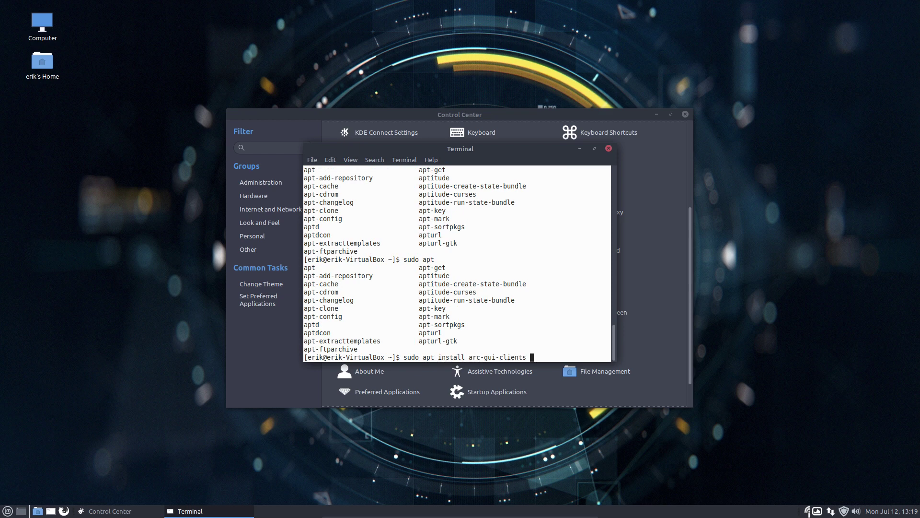
key("BackSpace")
key("BackSpace")
key("BackSpace")
key("BackSpace")
key("BackSpace")
key("BackSpace")
key("BackSpace")
key("BackSpace")
key("BackSpace")
key("BackSpace")
key("BackSpace")
key("BackSpace")
key("BackSpace")
key("BackSpace")
key("BackSpace")
key("BackSpace")
key("BackSpace")
key("BackSpace")
key("BackSpace")
key("BackSpace")
Close Terminal and Control Center, then run and confirm sudo apt autoremove in a new terminal.
left_click(609, 148)
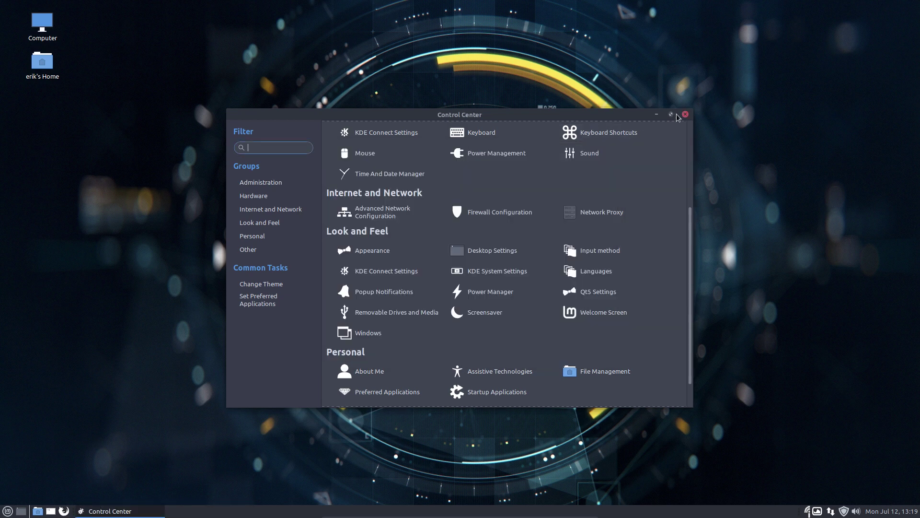
left_click(685, 115)
key("ctrl+alt+t")
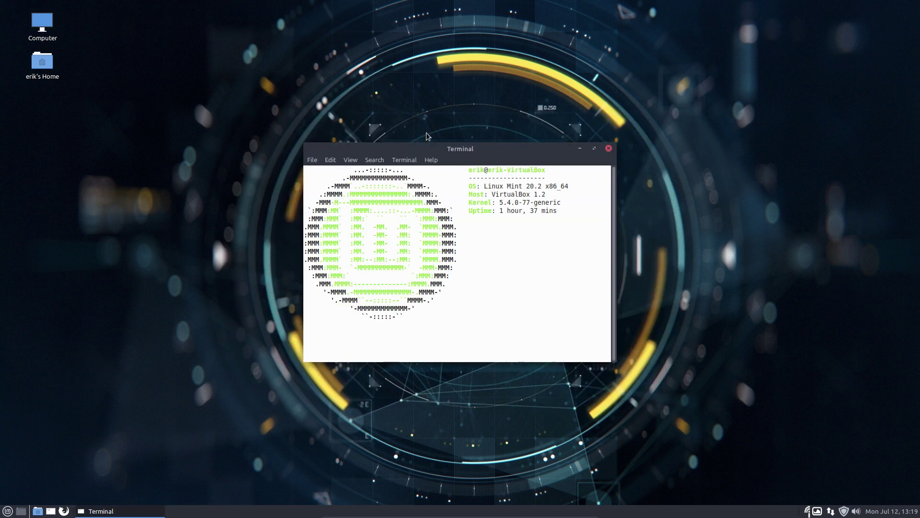
type("sudo apt")
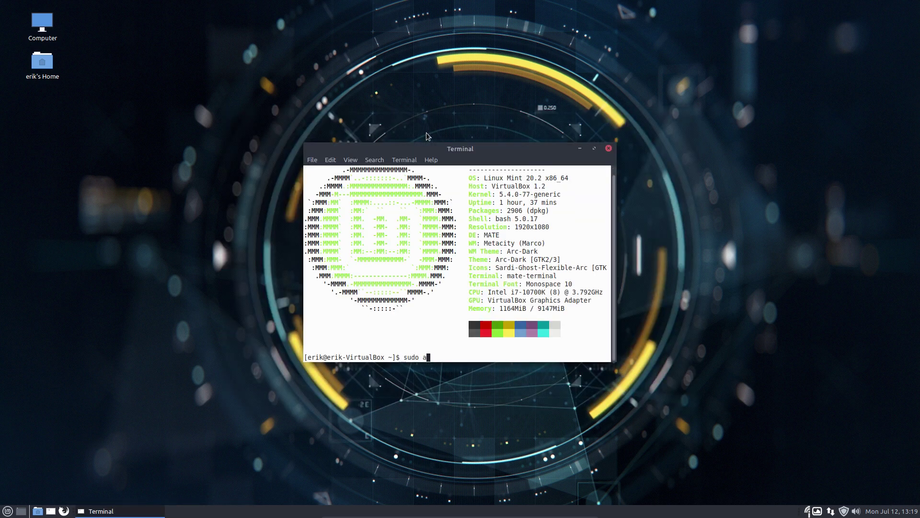
key("Tab")
key("Tab")
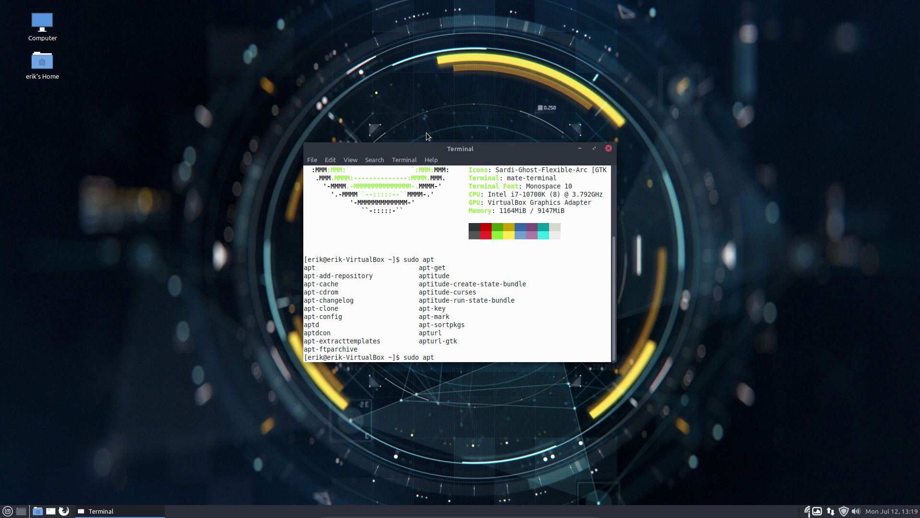
key("Tab")
key("Tab")
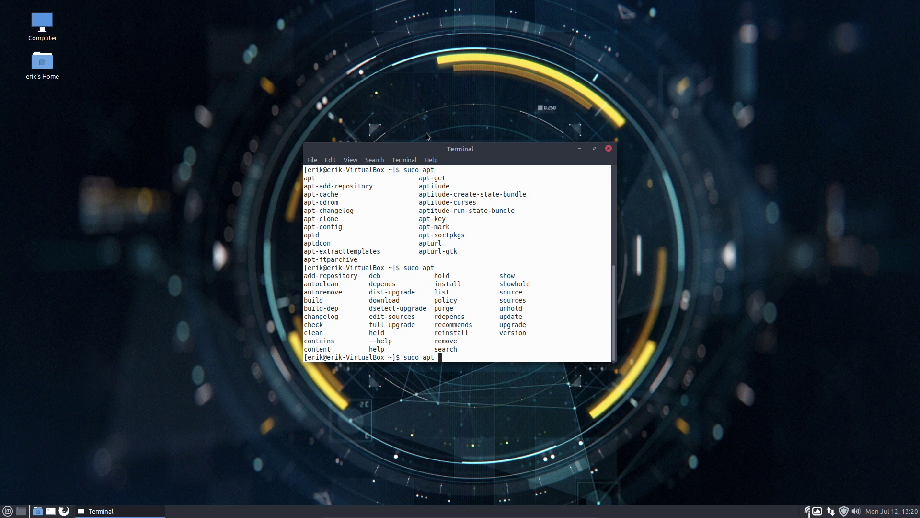
type("autoremove")
key("Return")
key("Return")
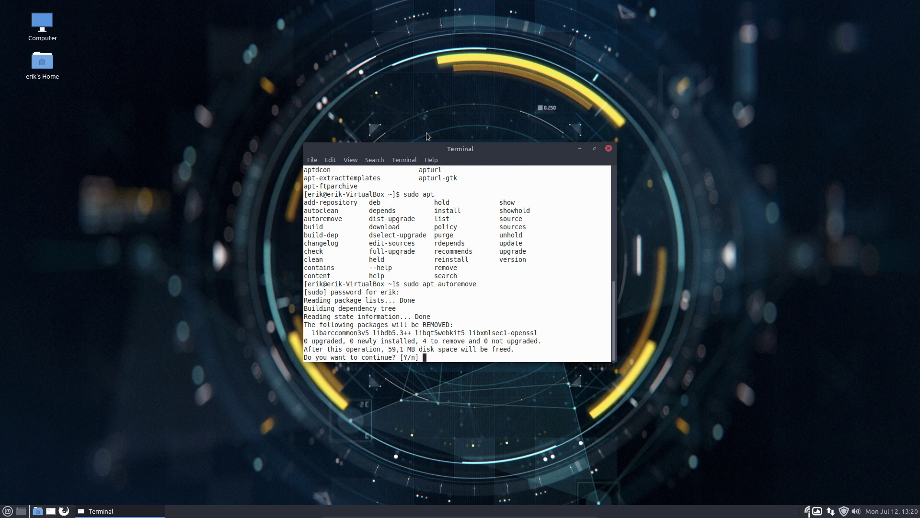
key("Return")
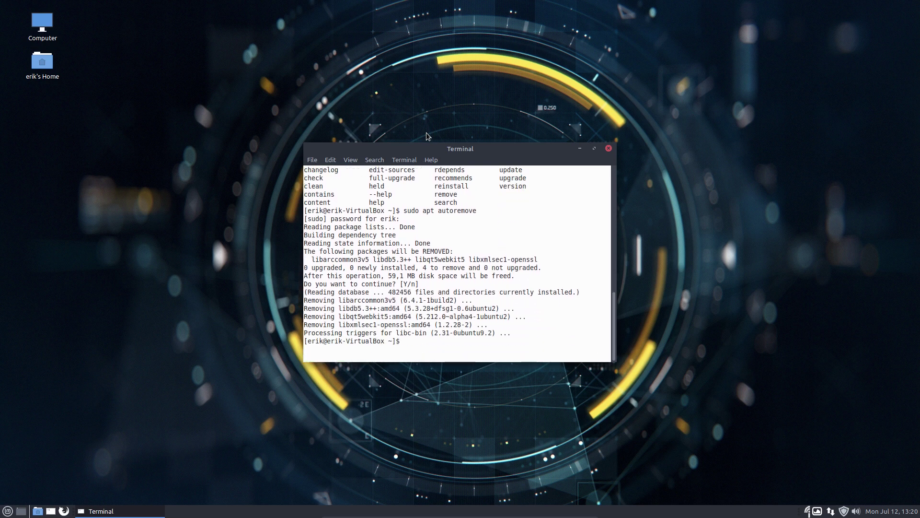
List the apt subcommands again, then read the man apt page and quit it.
key("Up")
key("BackSpace")
key("BackSpace")
key("BackSpace")
key("BackSpace")
key("BackSpace")
key("BackSpace")
key("BackSpace")
key("BackSpace")
key("BackSpace")
key("BackSpace")
key("BackSpace")
key("BackSpace")
key("Tab")
key("Tab")
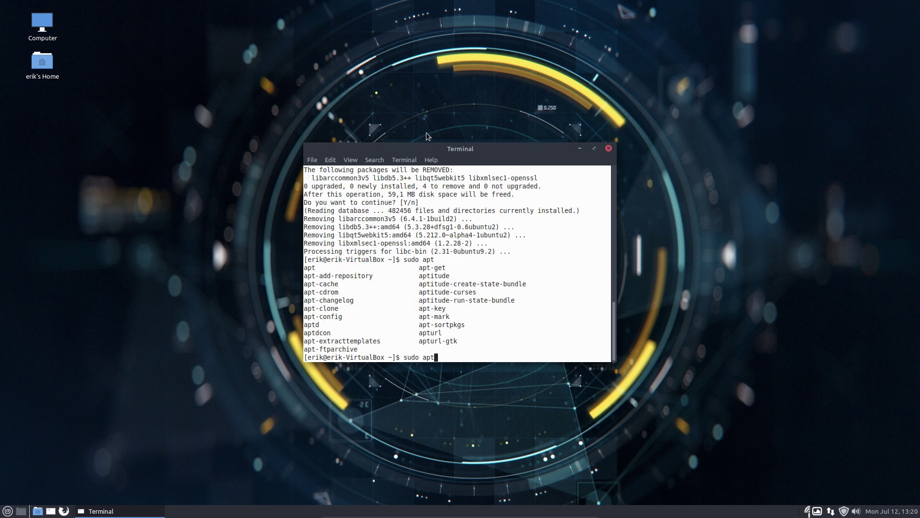
key("Tab")
key("Tab")
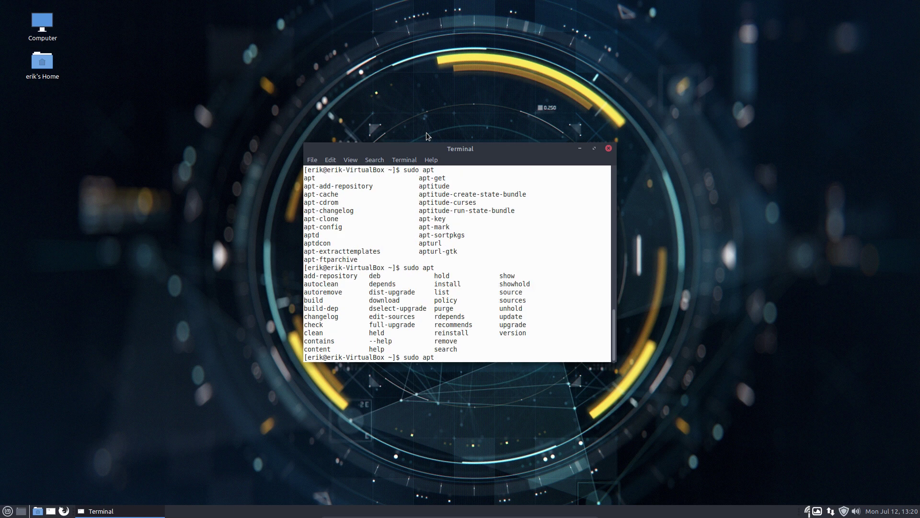
type("a")
key("BackSpace")
key("BackSpace")
key("BackSpace")
key("BackSpace")
key("BackSpace")
key("BackSpace")
key("BackSpace")
key("BackSpace")
key("BackSpace")
key("BackSpace")
type("man apt")
key("Return")
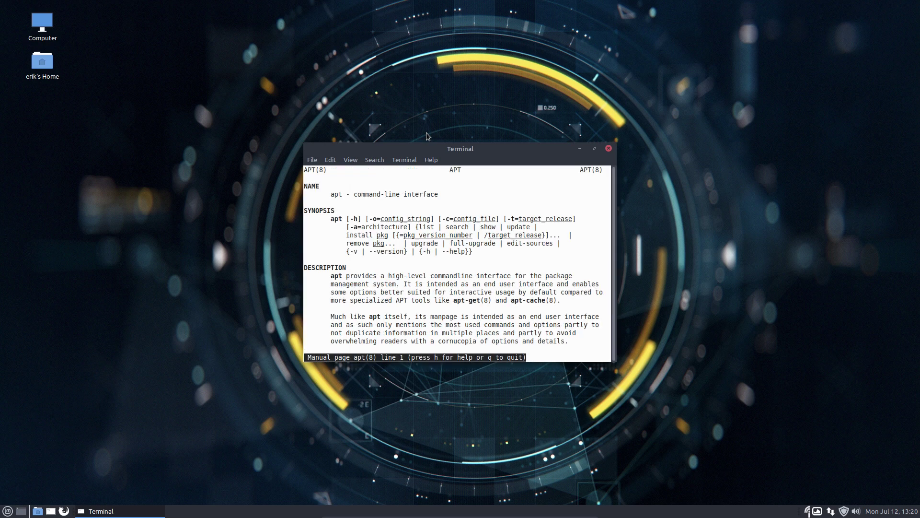
key("Page_Down")
key("Page_Down")
key("Page_Down")
key("Page_Down")
key("Page_Down")
key("Page_Down")
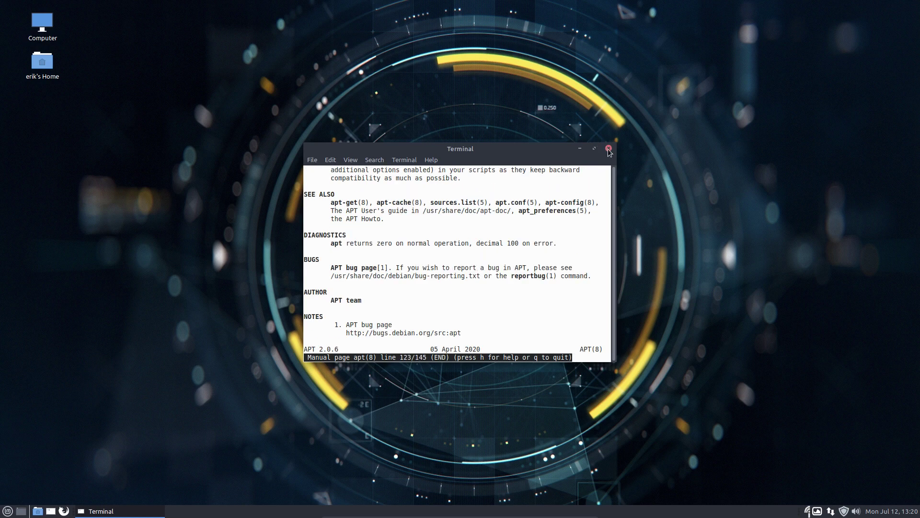
key("q")
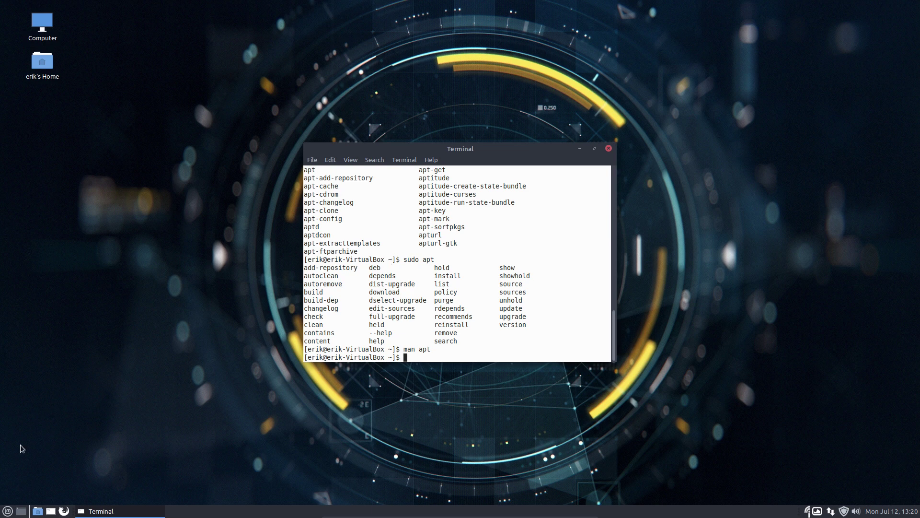
Launch Firefox and search for 'github arc theme darkest'.
left_click(64, 510)
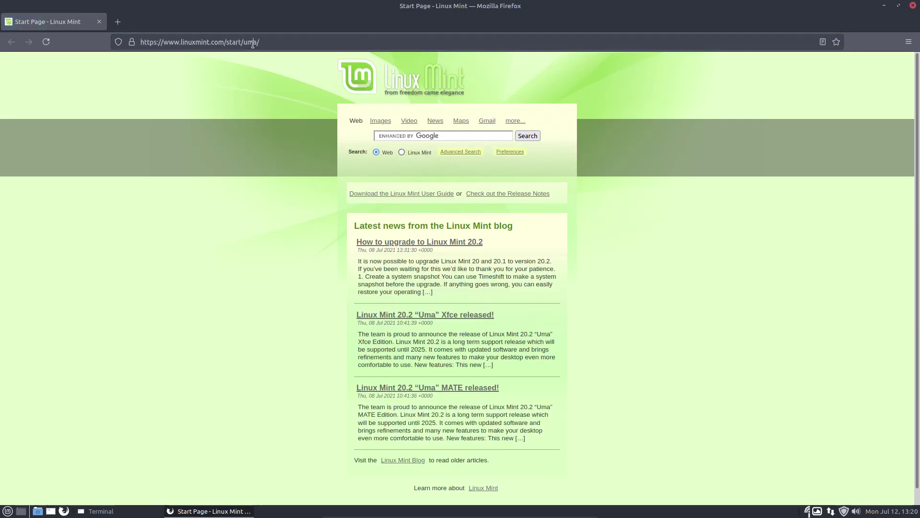
left_click(252, 42)
type("i")
key("BackSpace")
type("github arc")
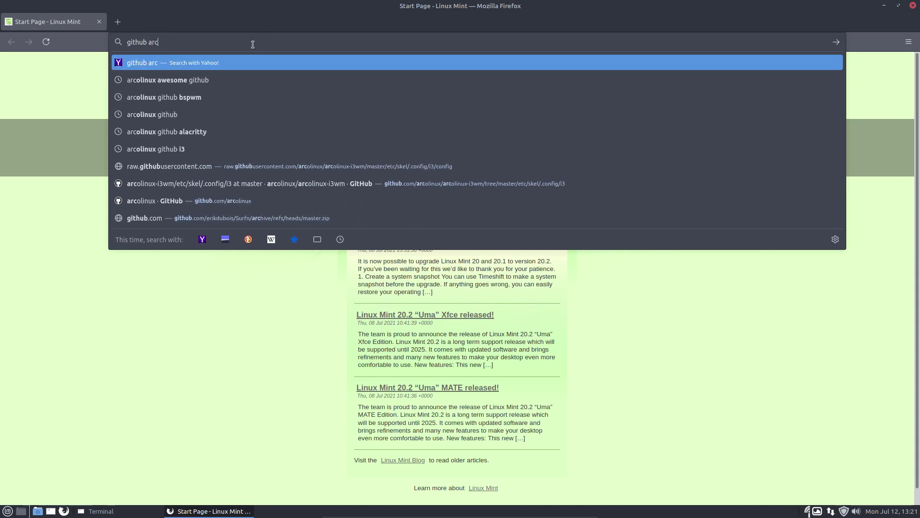
type(" theme darkest")
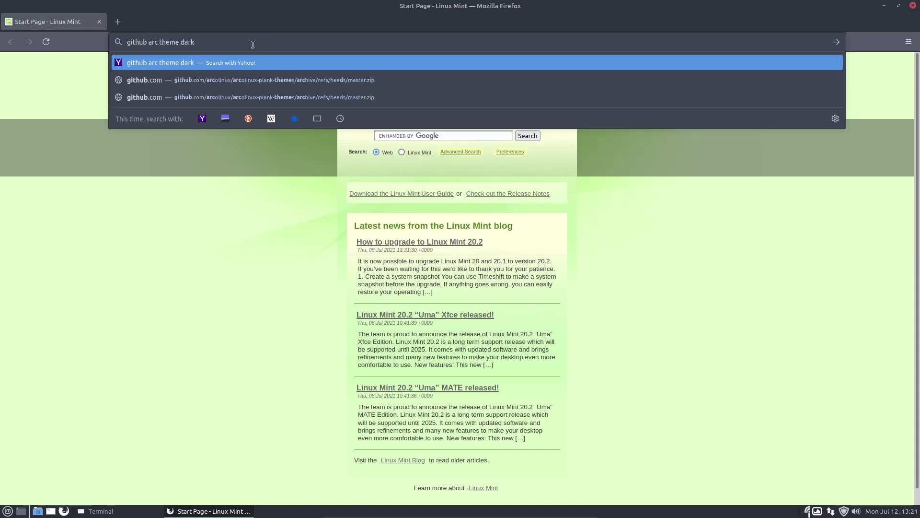
key("Return")
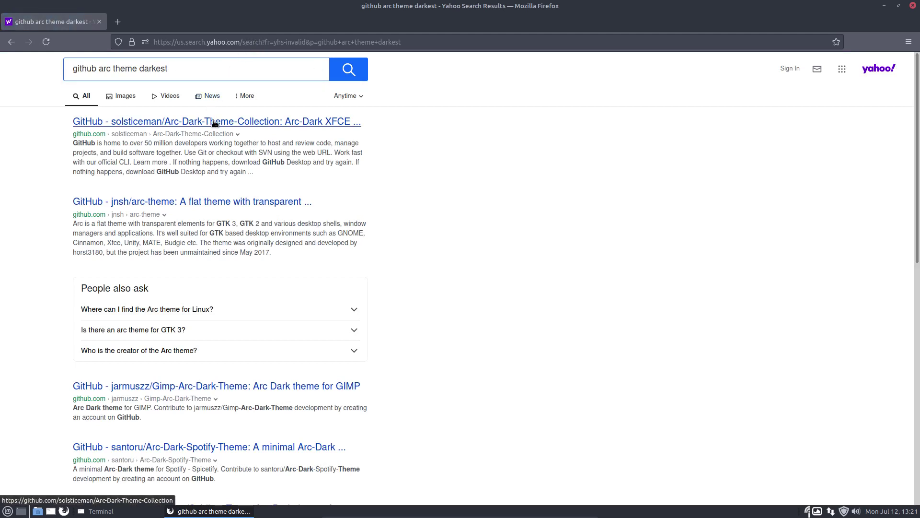
Open the Arc-Dark-Theme-Collection repository result, skim it, and return to the search results.
left_click(214, 122)
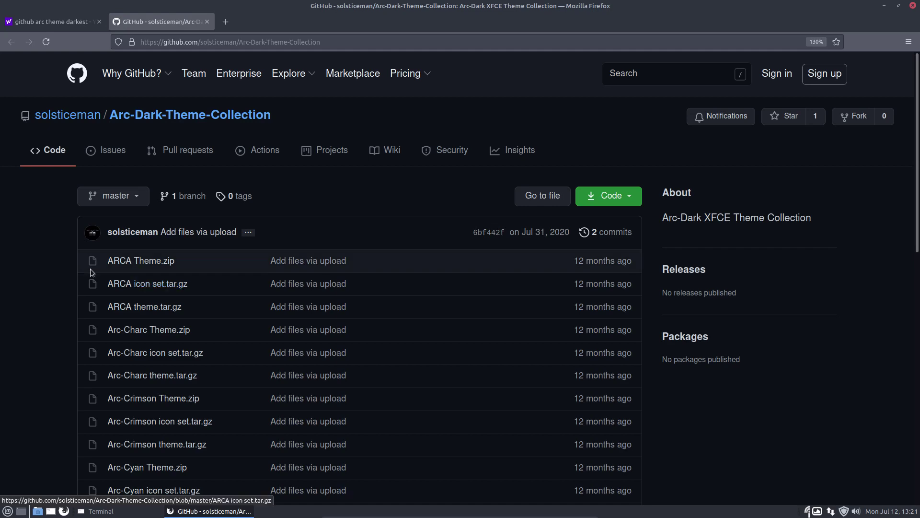
scroll(57, 270, "down", 5)
scroll(57, 270, "down", 5)
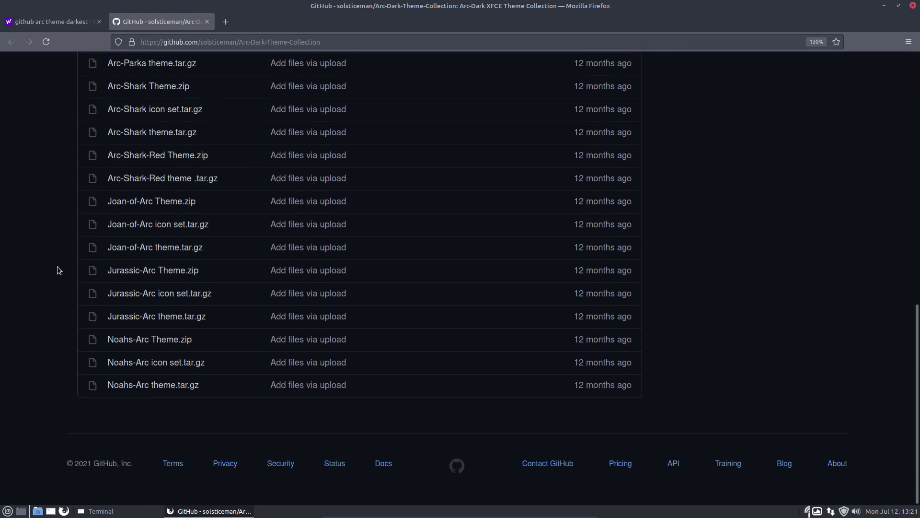
key("Home")
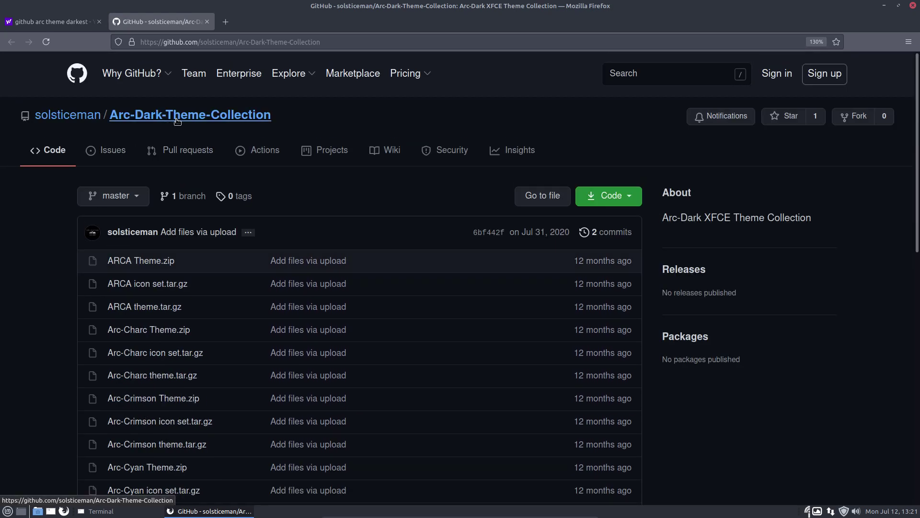
left_click(50, 23)
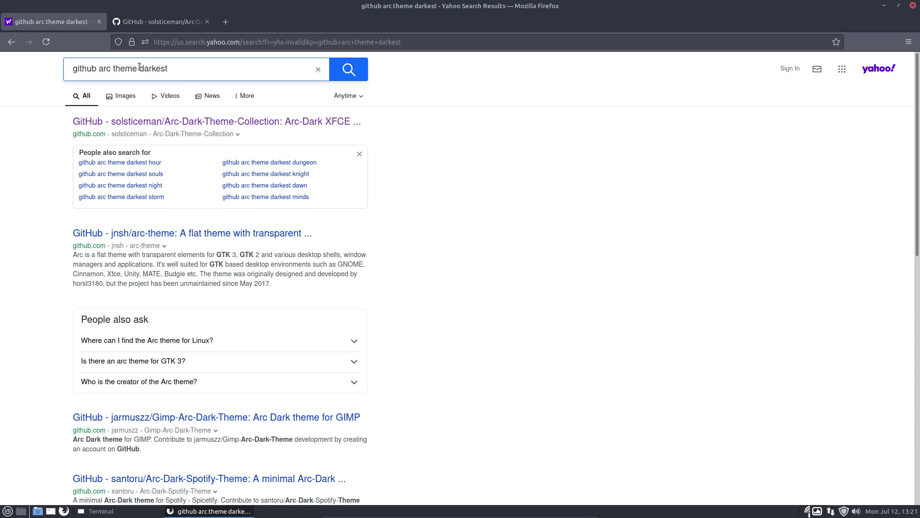
Search 'github arc theme blackest' and open the jnsh/arc-theme result in a new tab.
left_click_drag(139, 68, 171, 66)
type("b")
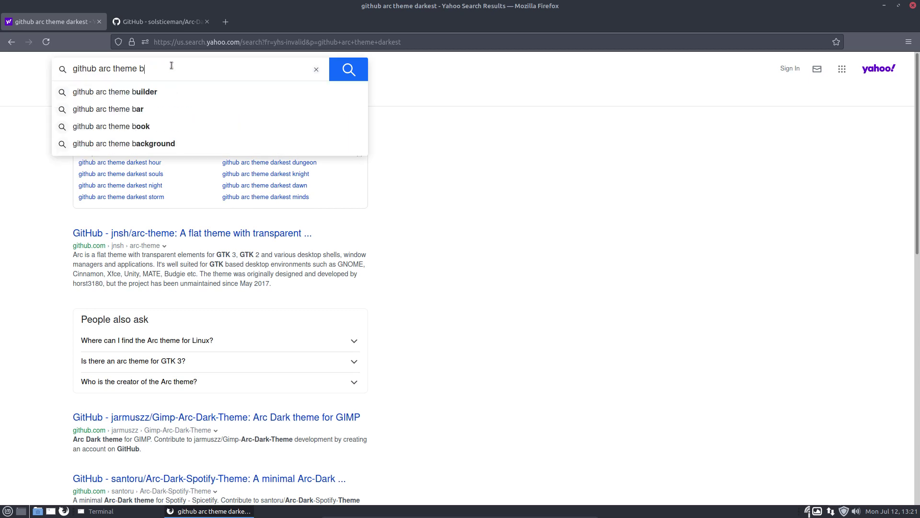
type("lackest")
key("Return")
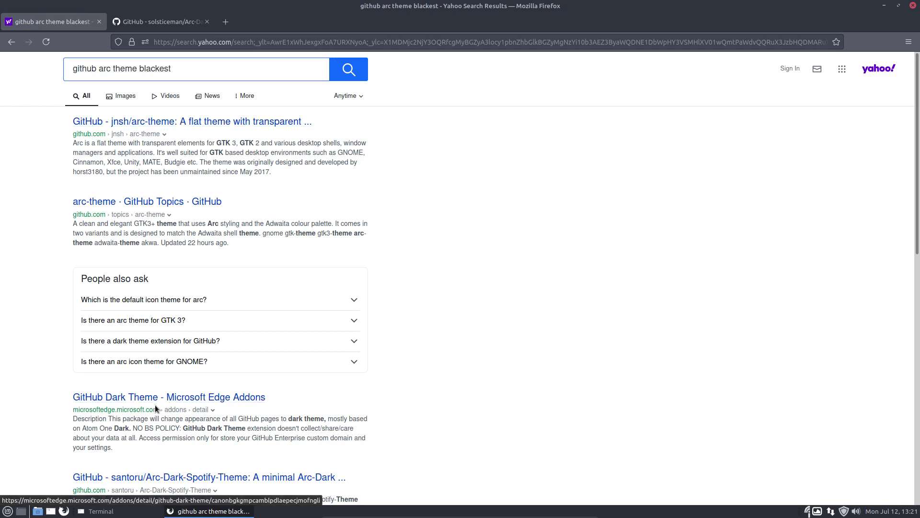
scroll(125, 412, "down", 3)
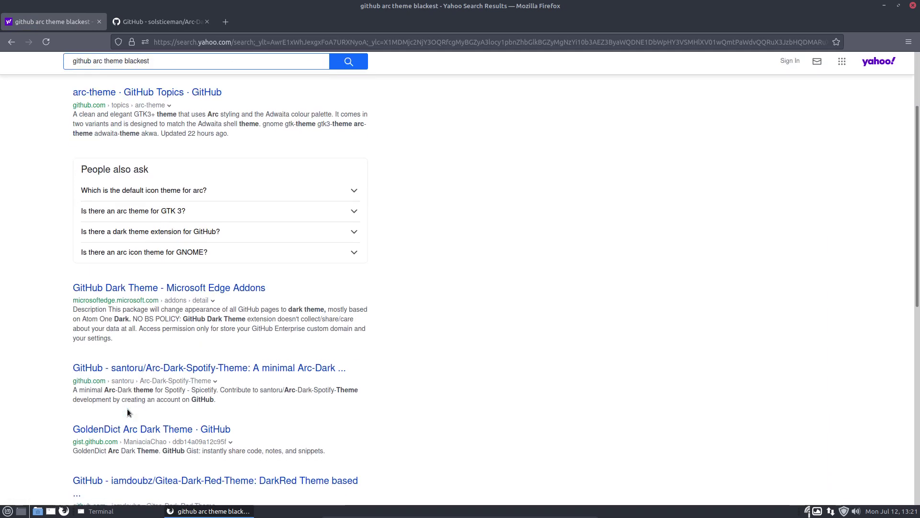
scroll(127, 412, "down", 2)
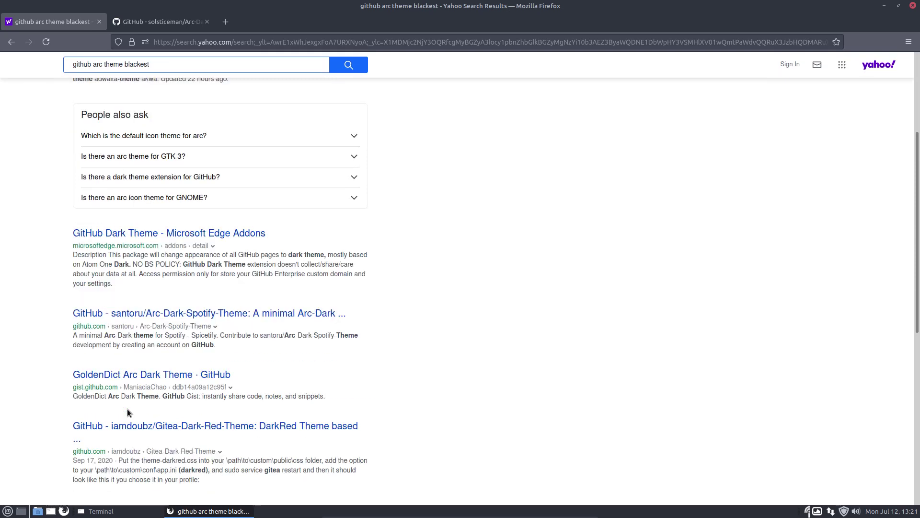
scroll(127, 412, "up", 5)
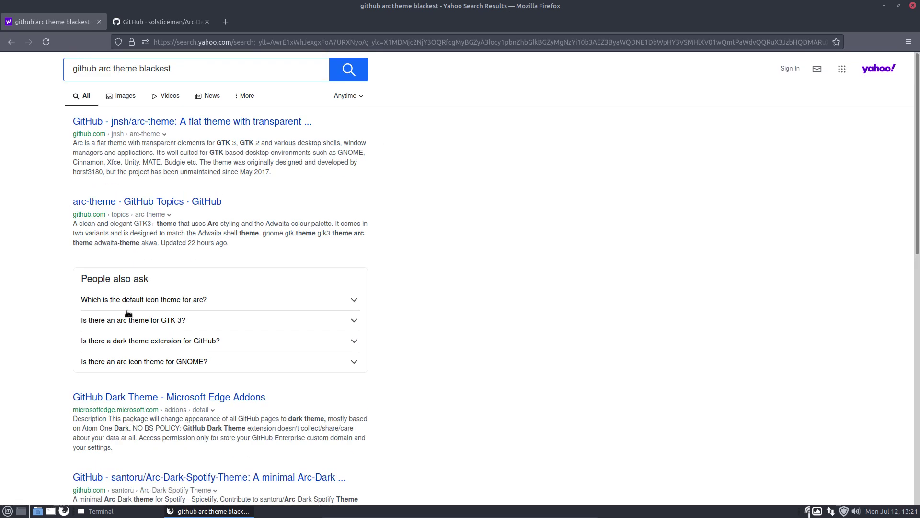
left_click(154, 122)
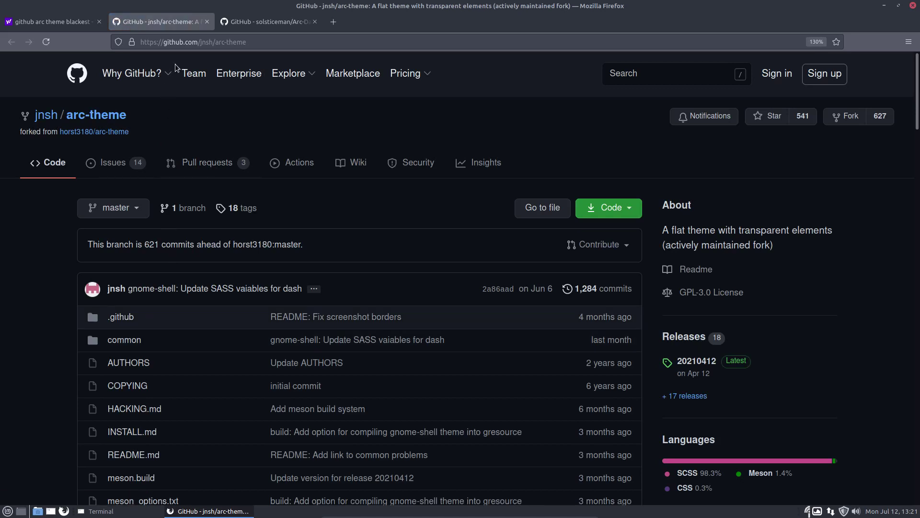
Search for 'arch linux aur arc-darkest'.
left_click(183, 42)
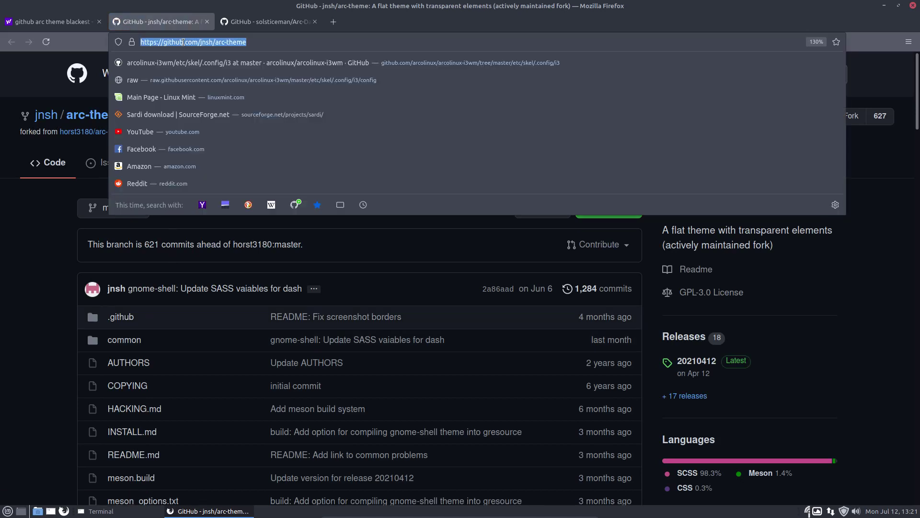
type("arch linux aur arc")
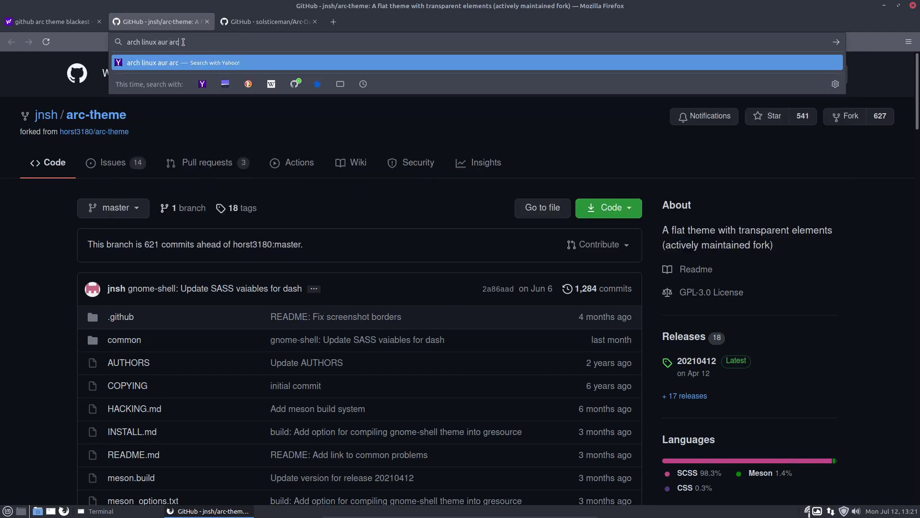
type("-darket")
key("BackSpace")
type("st")
key("Return")
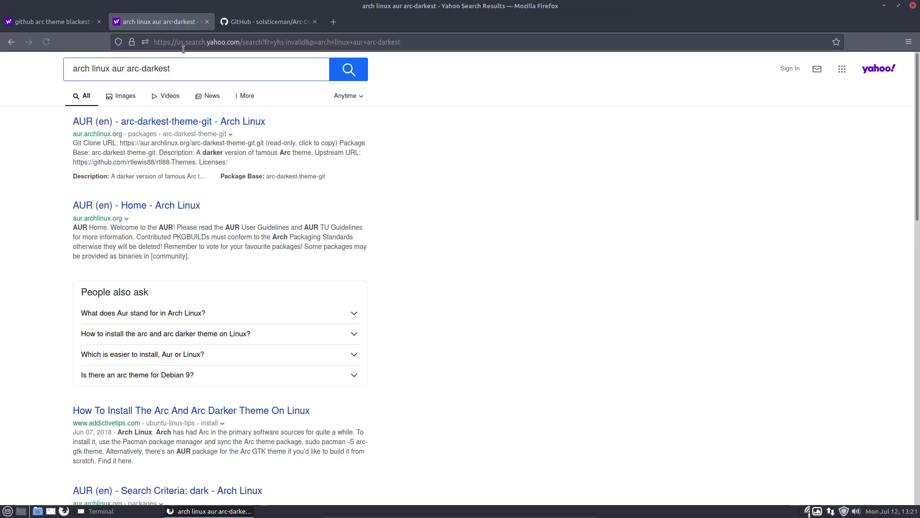
Open the arc-darkest-theme-git AUR result and switch rtl88-Themes to the Arc-Darkest branch.
left_click(181, 121)
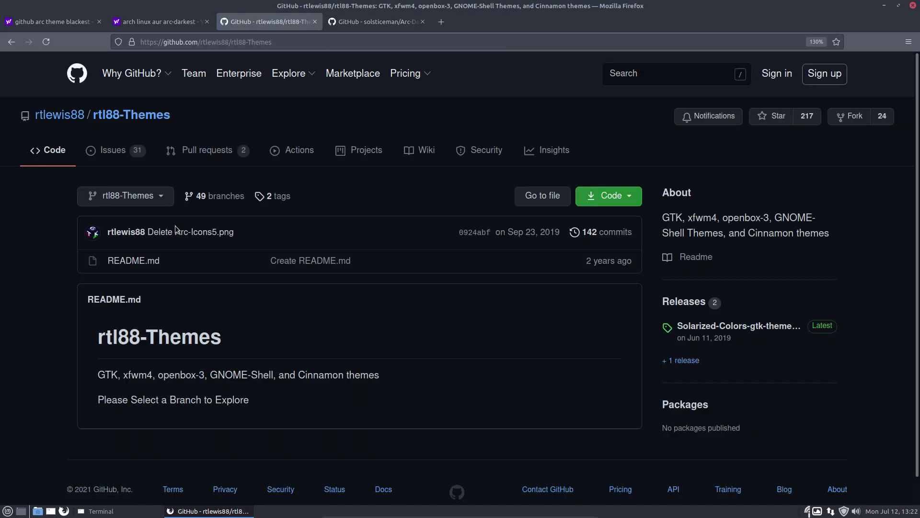
left_click(161, 198)
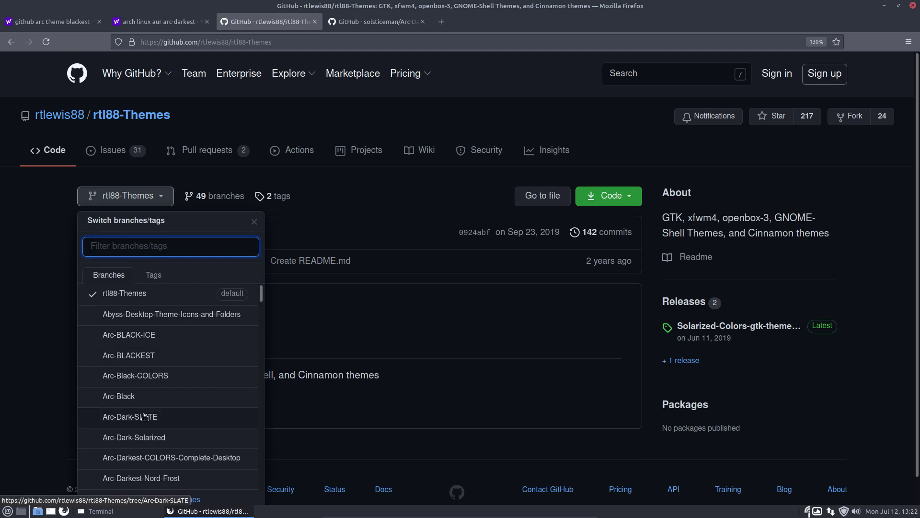
scroll(145, 416, "down", 5)
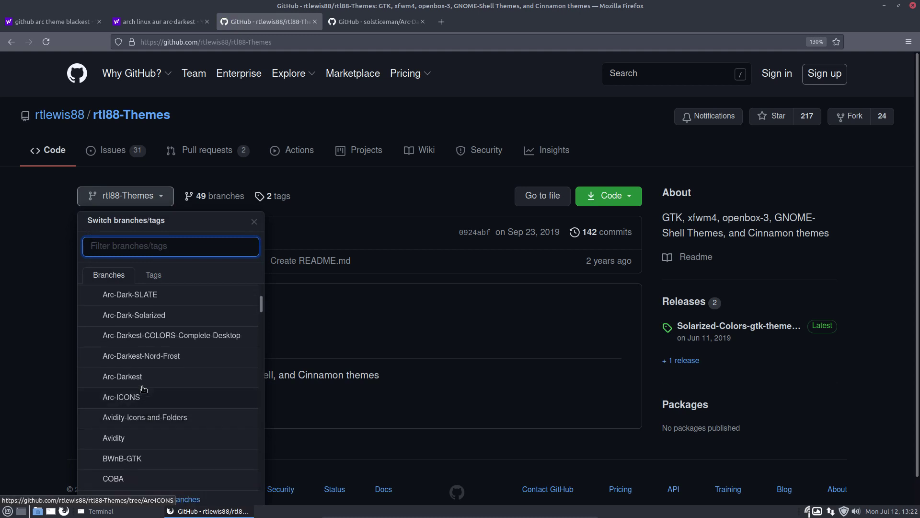
scroll(144, 382, "up", 3)
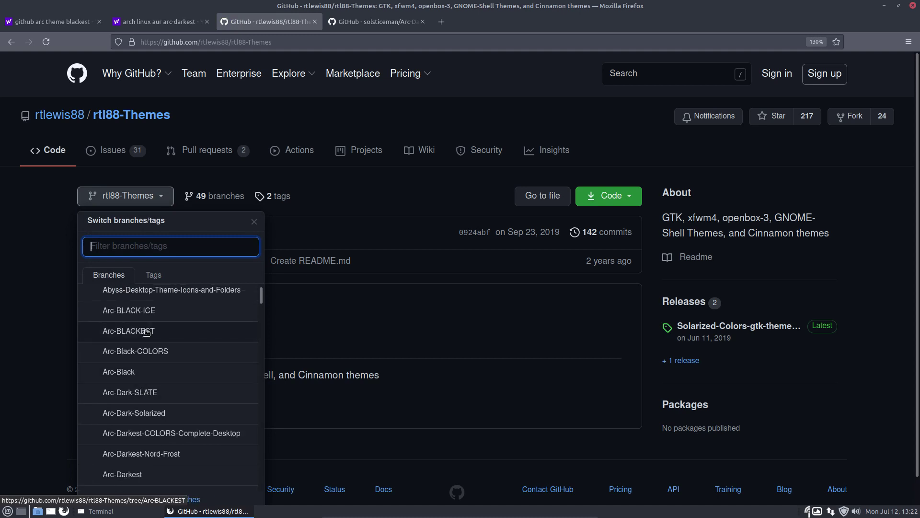
scroll(146, 336, "down", 2)
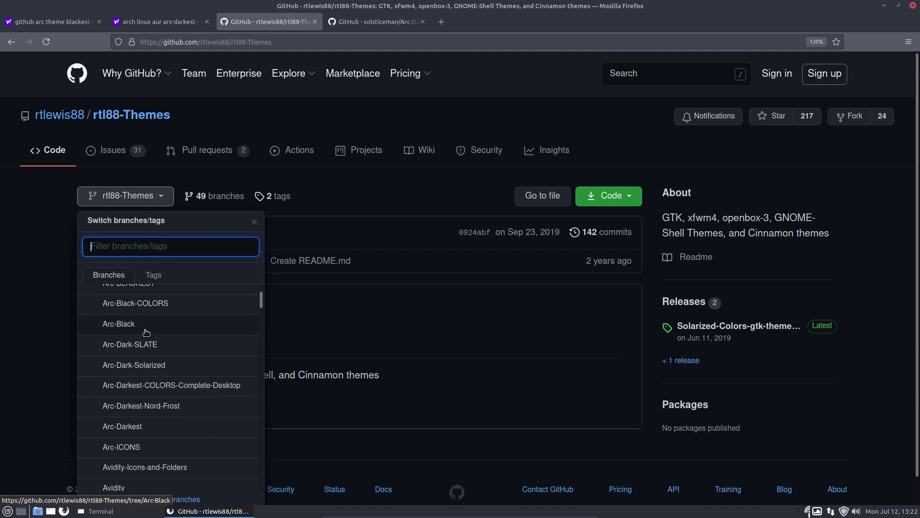
left_click(138, 426)
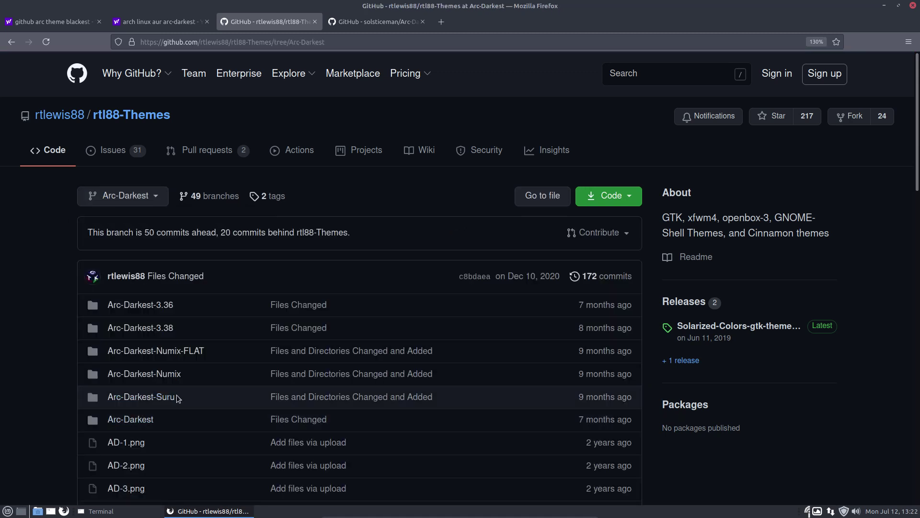
scroll(177, 398, "down", 3)
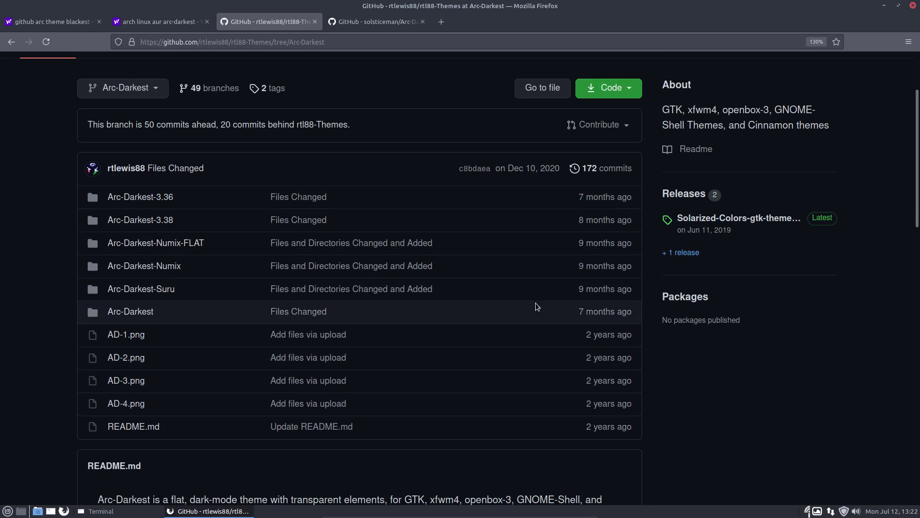
scroll(536, 303, "up", 3)
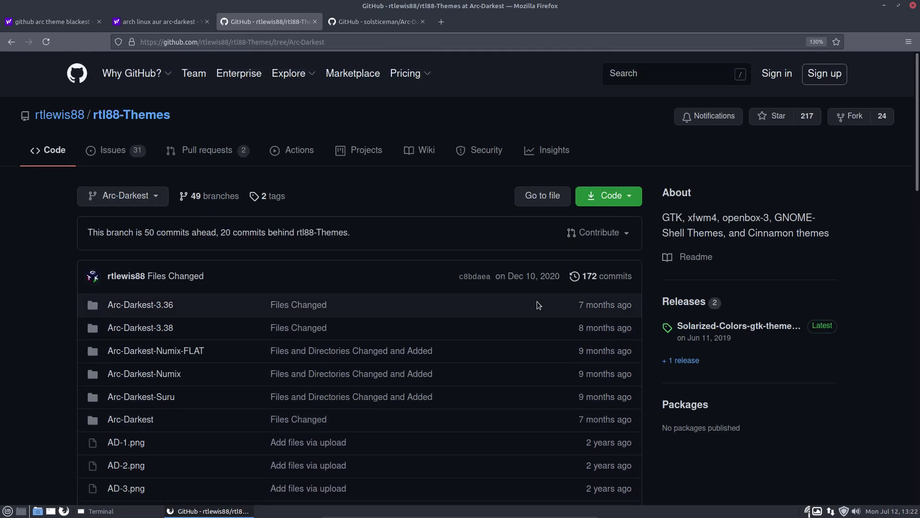
Download the Arc-Darkest branch as a ZIP and open the folder holding it.
left_click(623, 196)
left_click(478, 320)
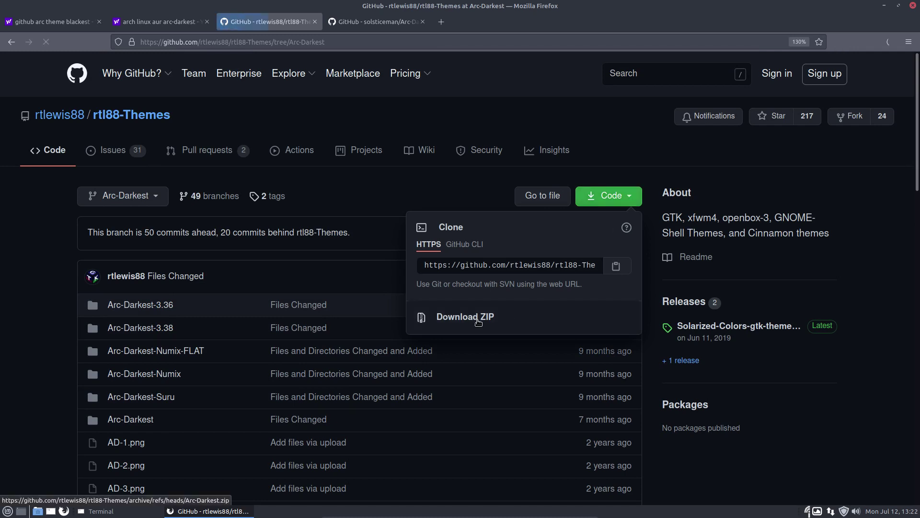
left_click(892, 43)
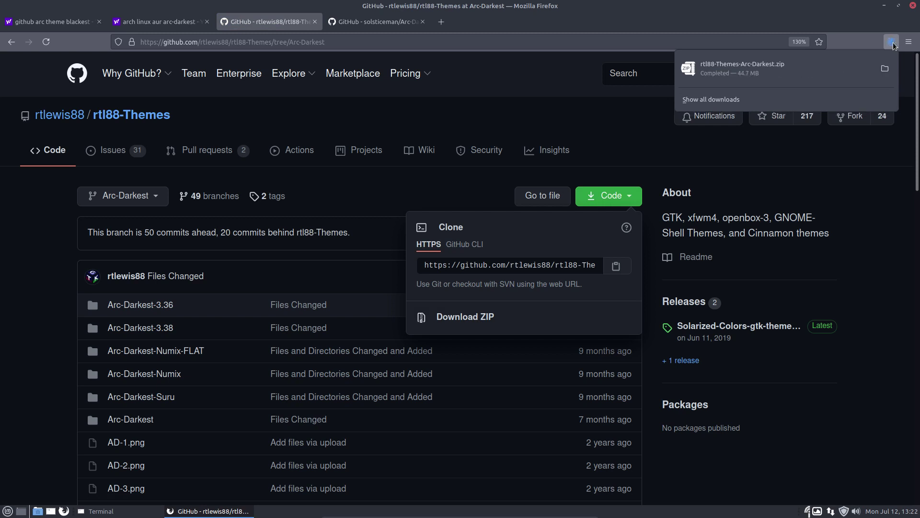
left_click(892, 43)
left_click(892, 43)
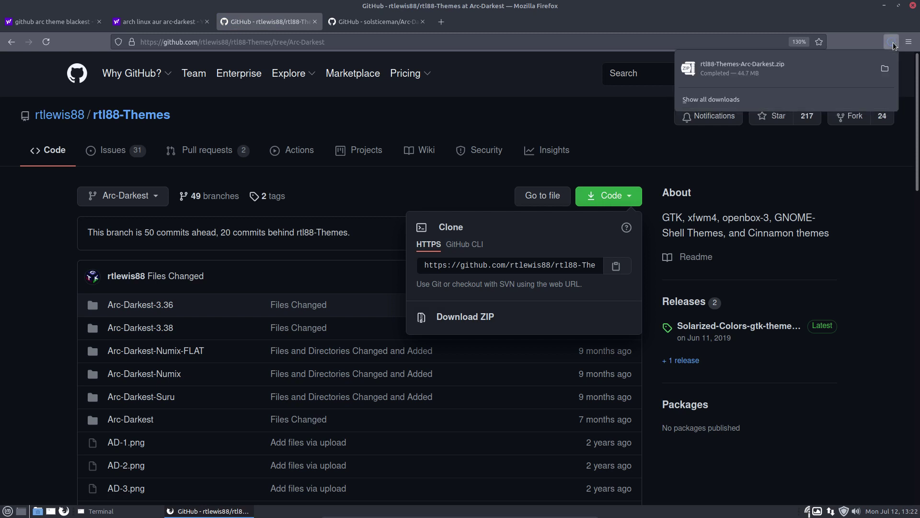
left_click(885, 69)
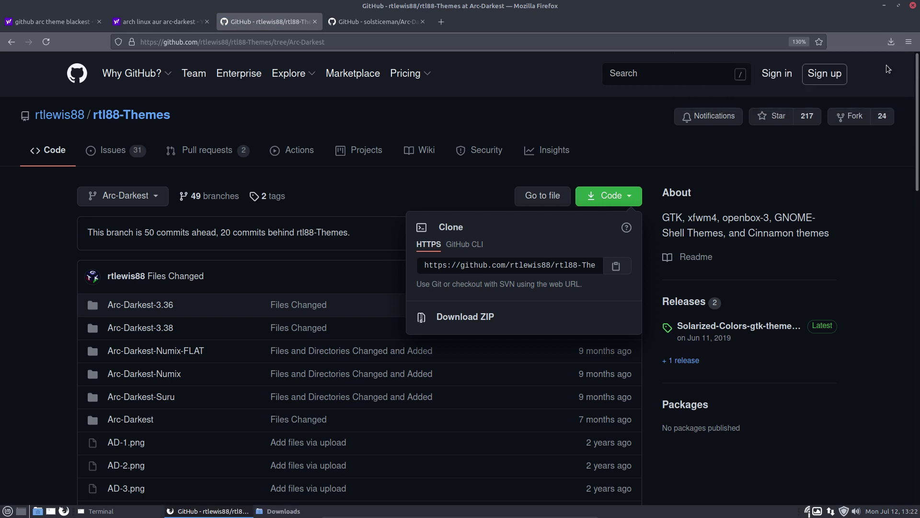
Extract rtl88-Themes-Arc-Darkest.zip in Downloads and open the nested extracted folder.
left_click(884, 5)
left_click(467, 327)
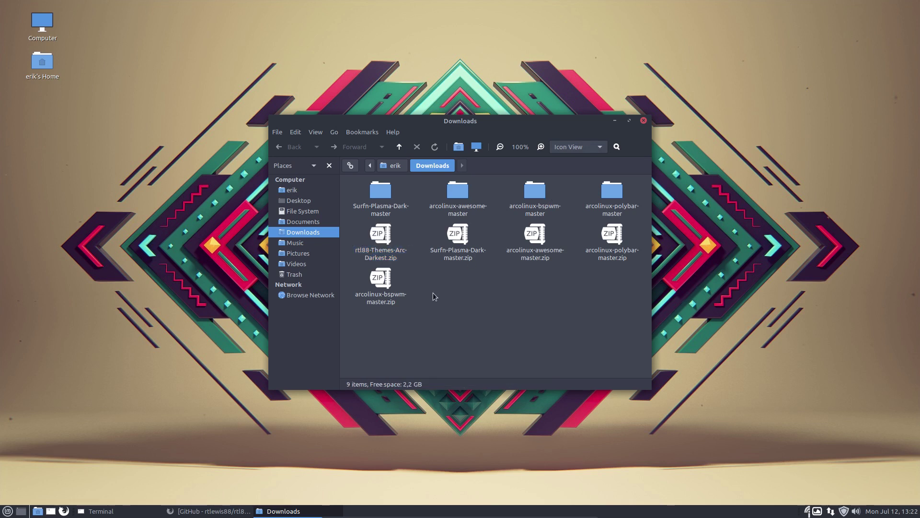
left_click(380, 240)
right_click(380, 239)
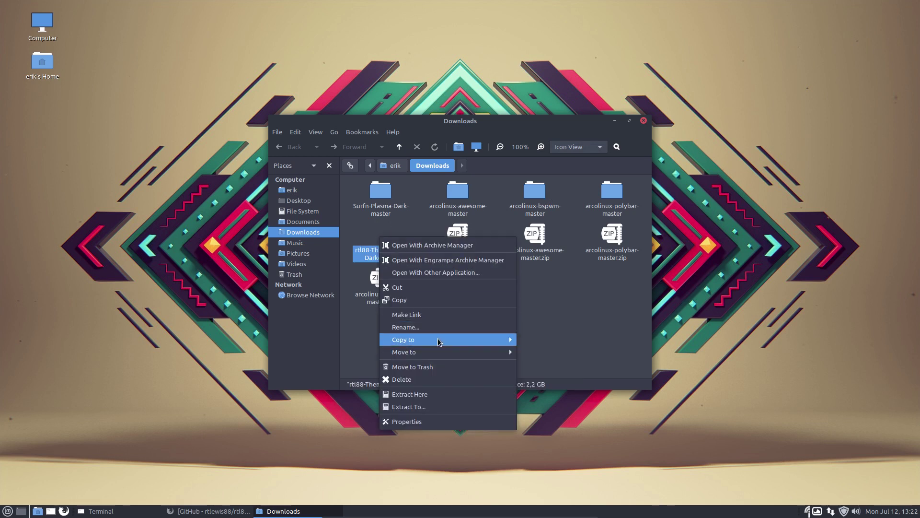
left_click(445, 394)
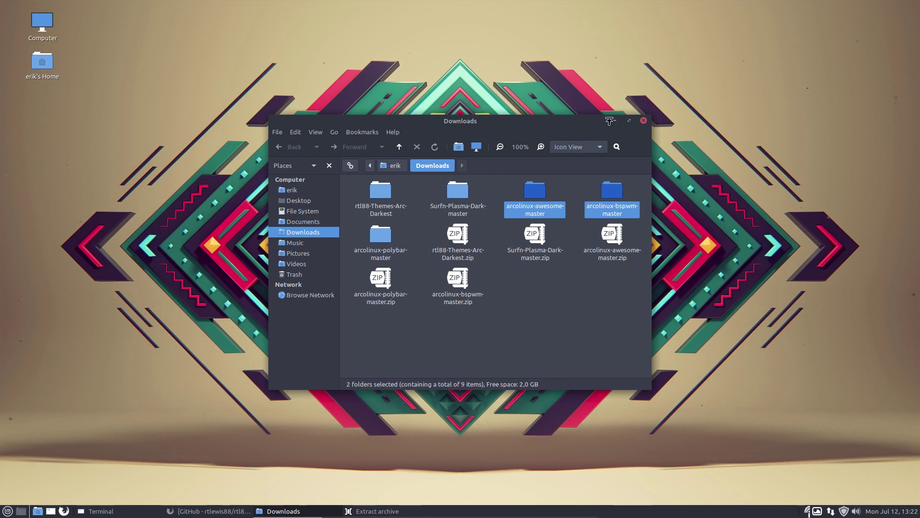
double_click(386, 194)
double_click(386, 194)
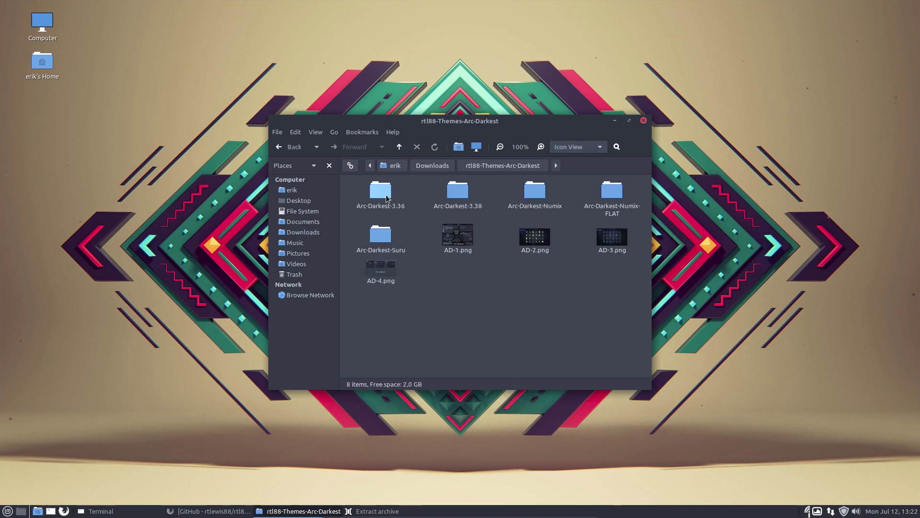
Preview the AD-1, AD-2 and AD-3 screenshots, then close the image viewer.
left_click(466, 193)
left_click(532, 194)
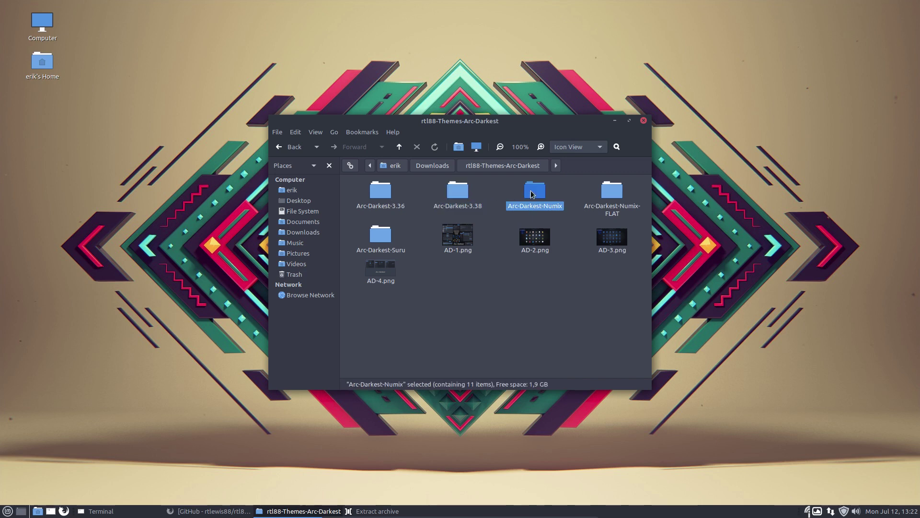
double_click(458, 237)
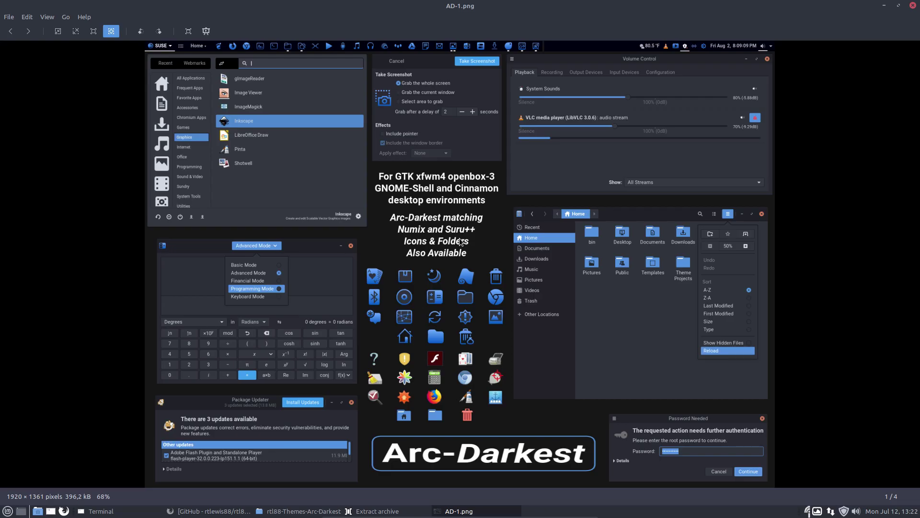
key("Right")
key("Right")
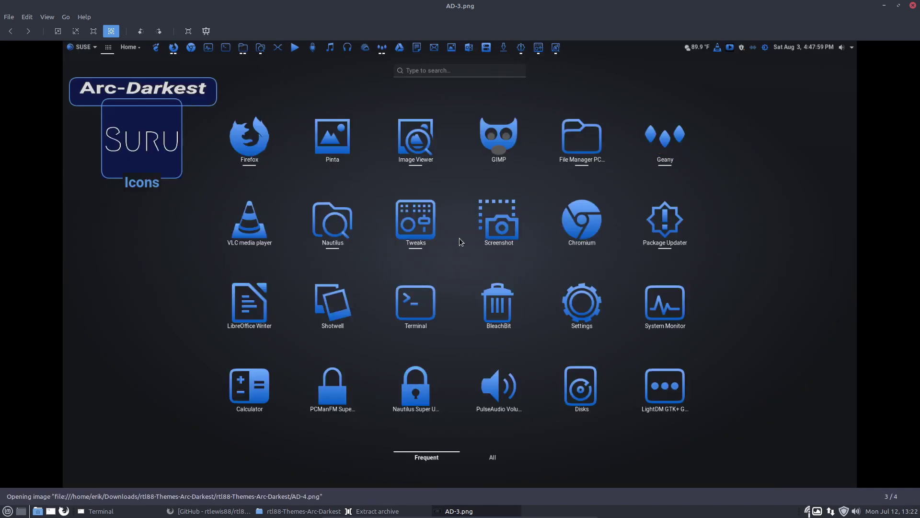
key("Right")
key("Right")
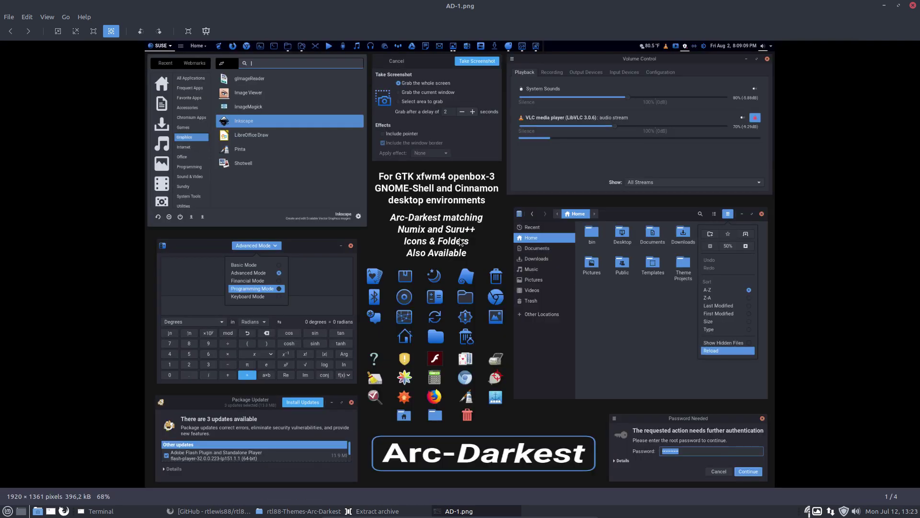
left_click(913, 6)
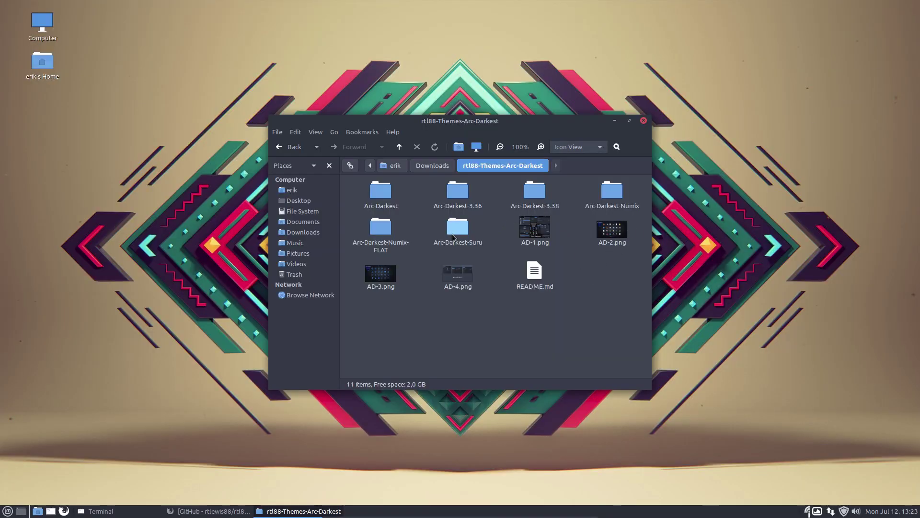
Look inside Arc-Darkest-3.38, go back, and select that folder.
double_click(535, 195)
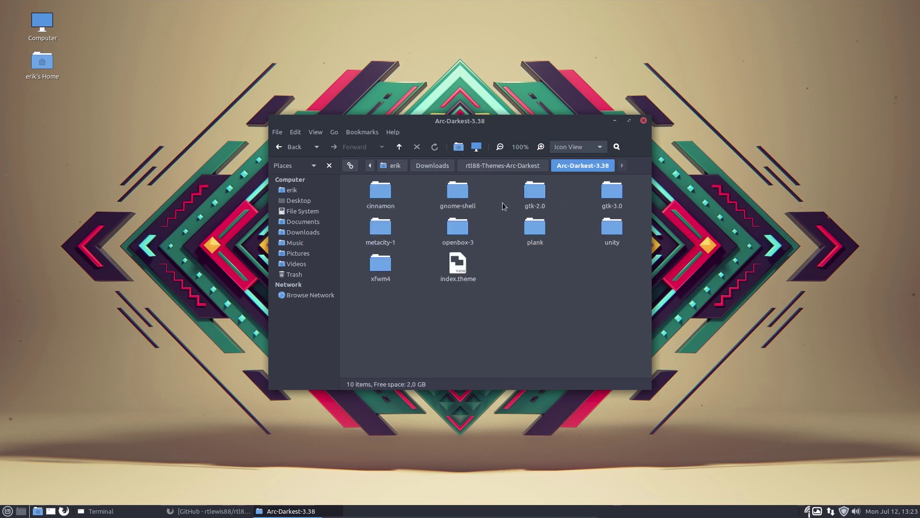
left_click(504, 165)
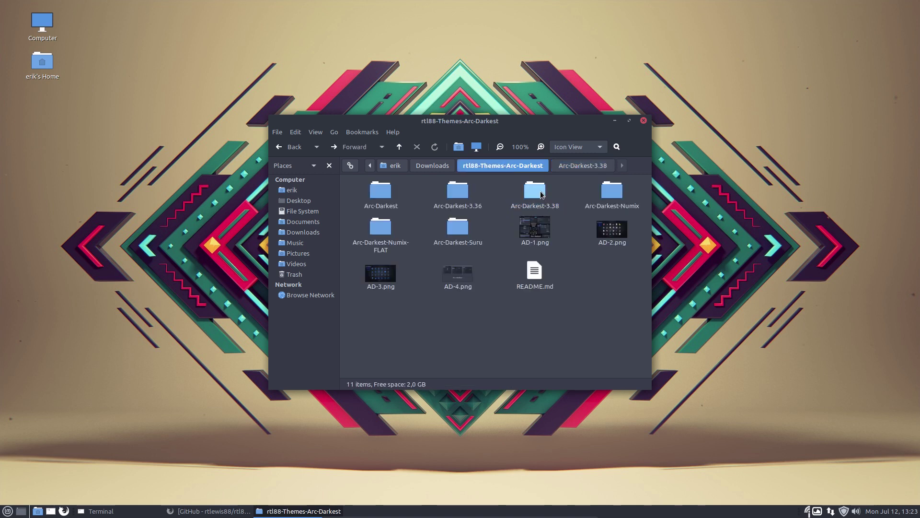
left_click(542, 194)
Copy the Arc-Darkest-3.38 folder into the home folder and show hidden files.
key("ctrl+c")
left_click_drag(542, 194, 297, 190)
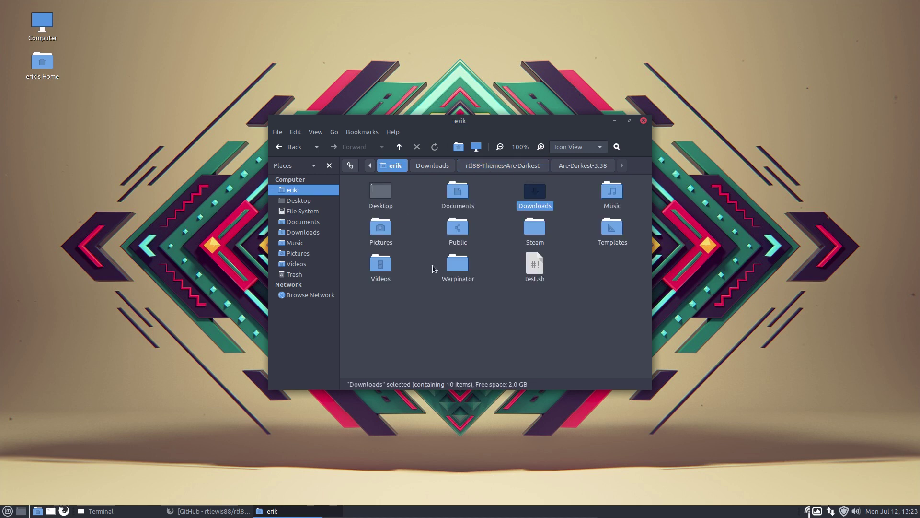
key("ctrl+h")
Open the hidden .themes folder, then bring up the applications menu.
scroll(494, 298, "down", 3)
scroll(494, 298, "down", 1)
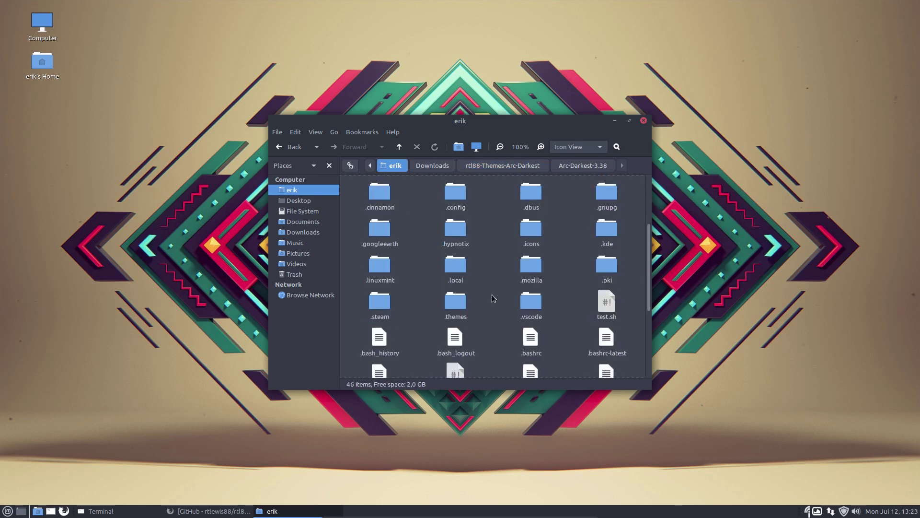
double_click(455, 302)
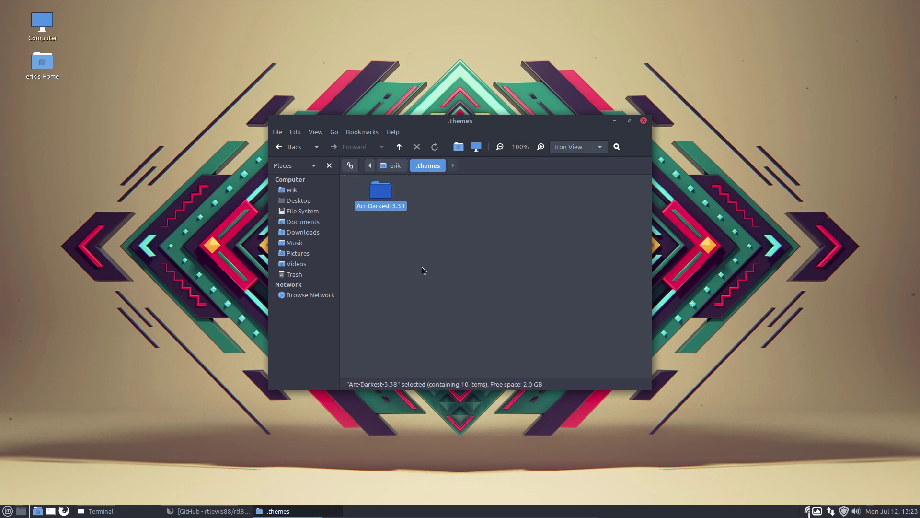
left_click(7, 511)
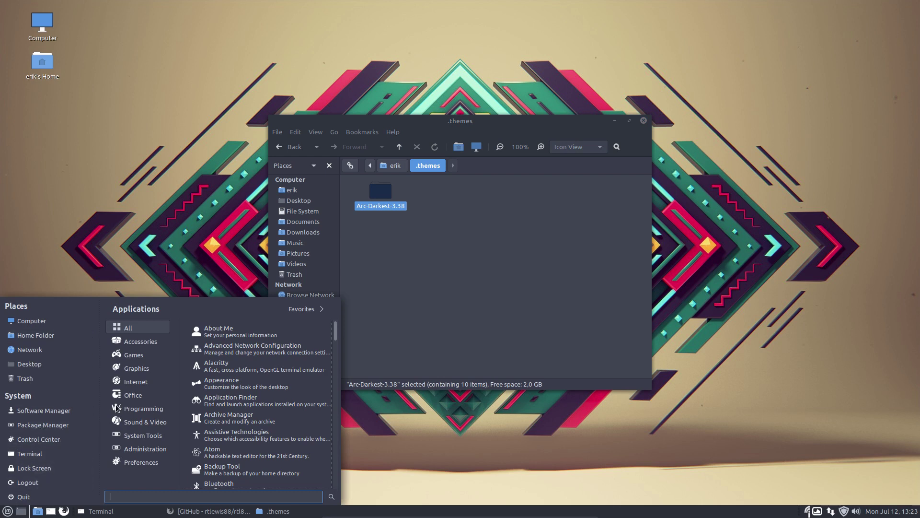
In Appearance's Customize dialog, pick the Surfn Papirus Casablanca icon theme and close the dialog.
left_click(228, 385)
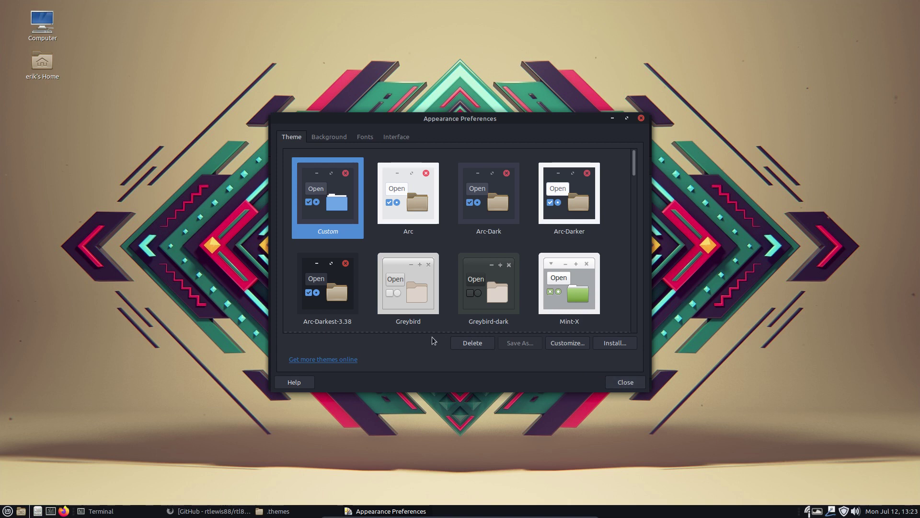
left_click(577, 349)
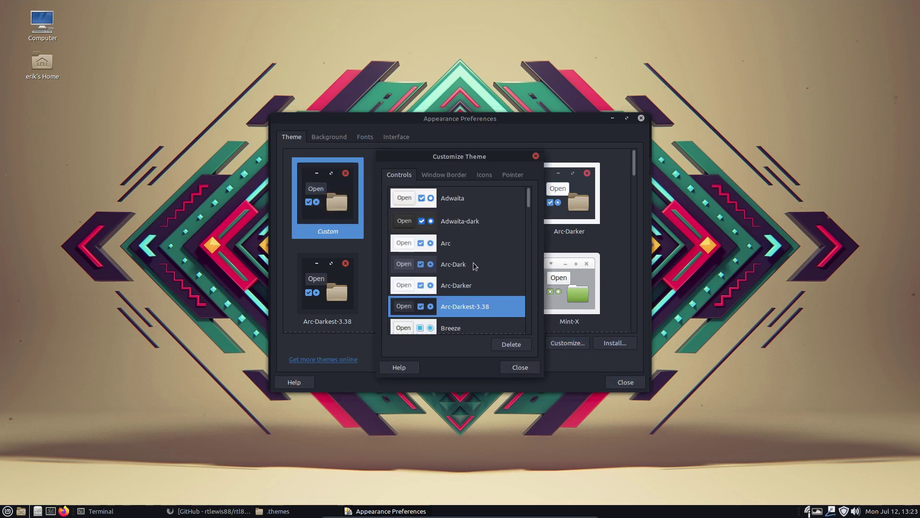
left_click(452, 181)
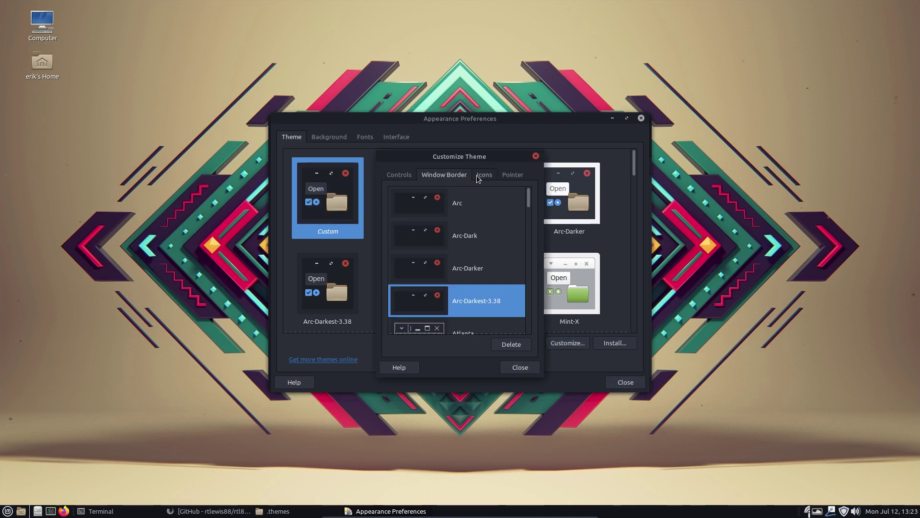
left_click(485, 183)
scroll(475, 246, "down", 15)
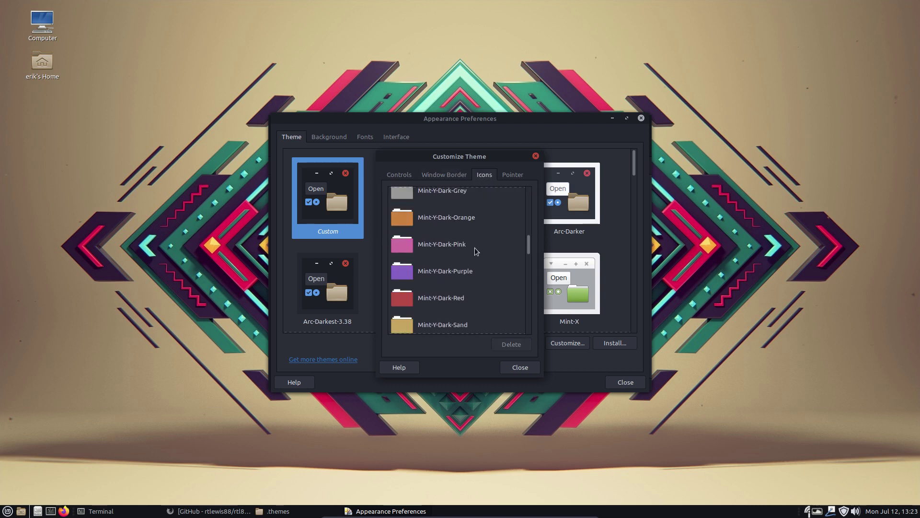
left_click(459, 225)
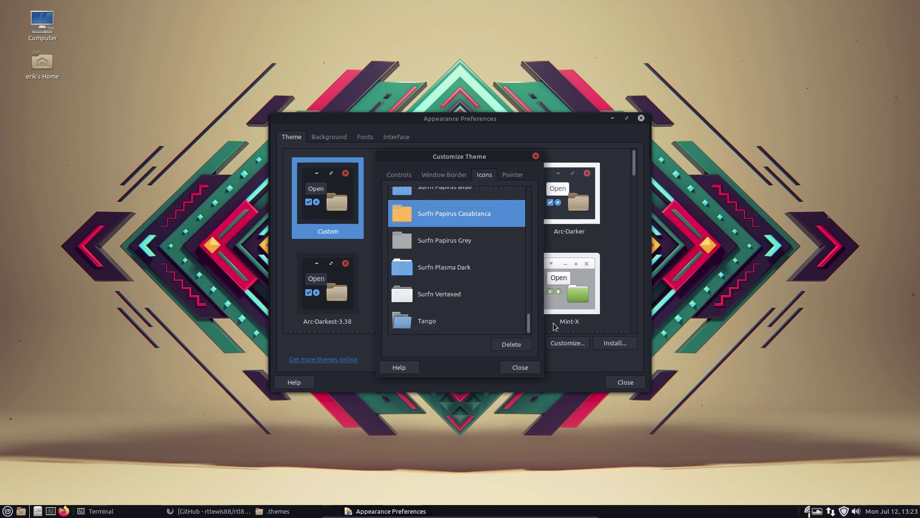
left_click(521, 367)
Close the appearance settings, the file manager and the Terminal windows.
left_click(625, 382)
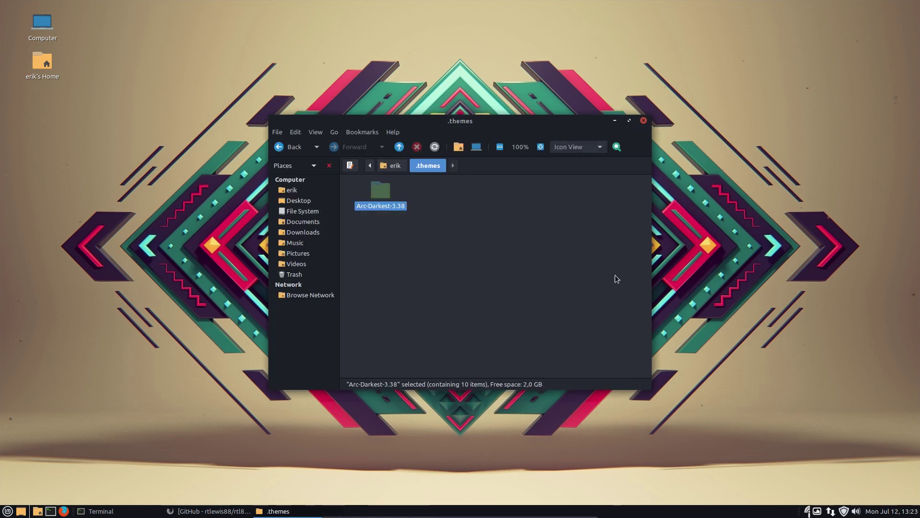
key("alt+Up")
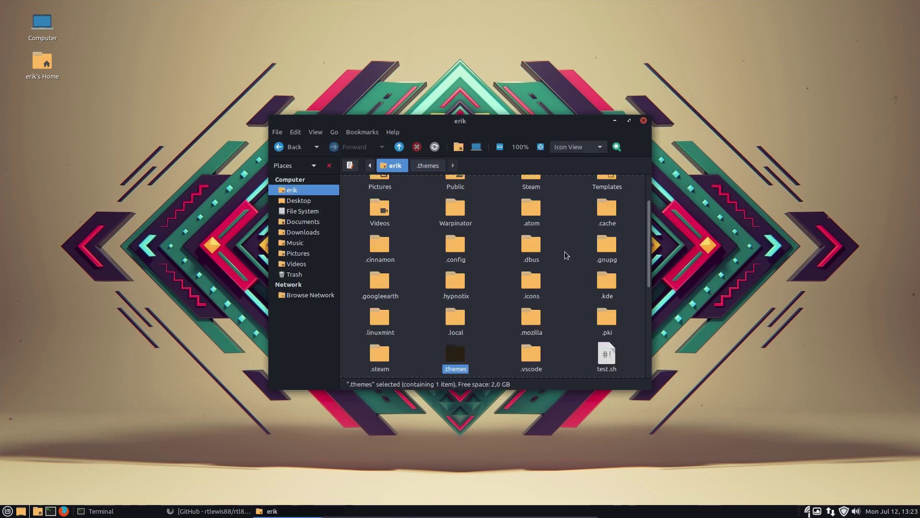
left_click(644, 121)
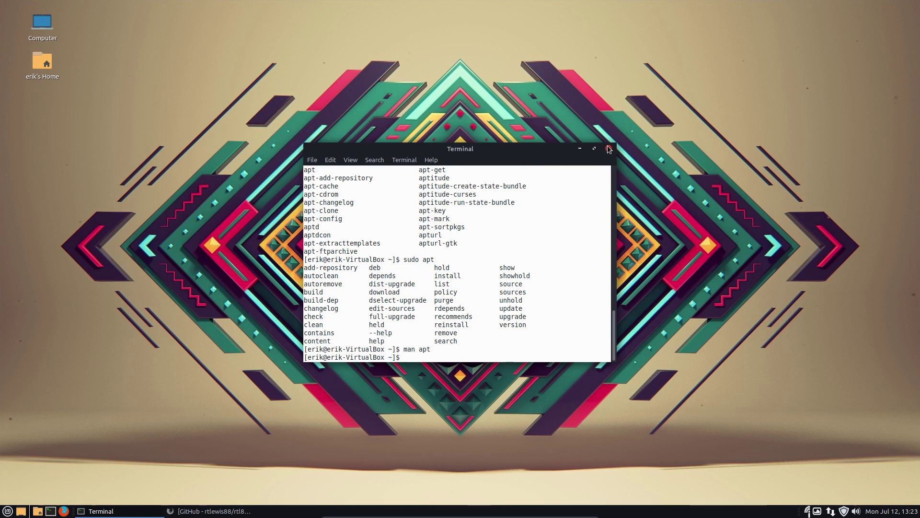
left_click(608, 148)
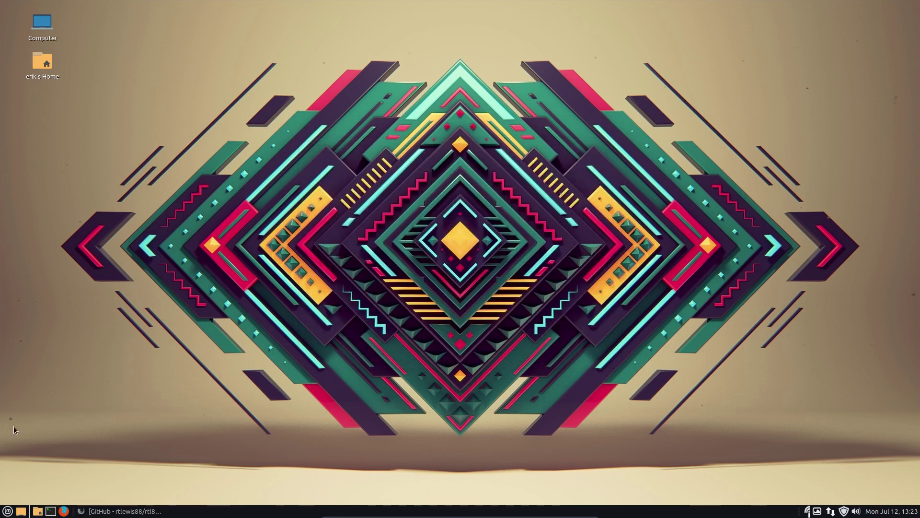
Bring up the applications menu and dismiss it, leaving a clear desktop.
left_click(7, 511)
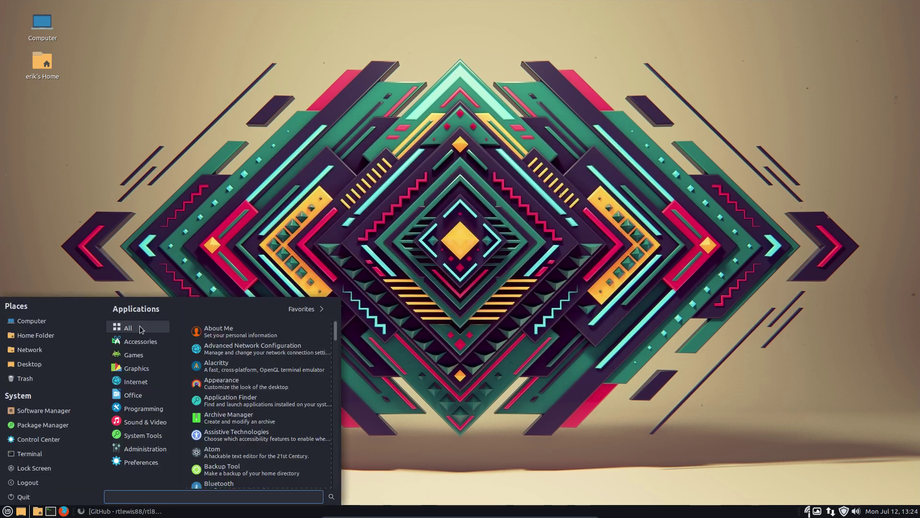
mouse_move(141, 398)
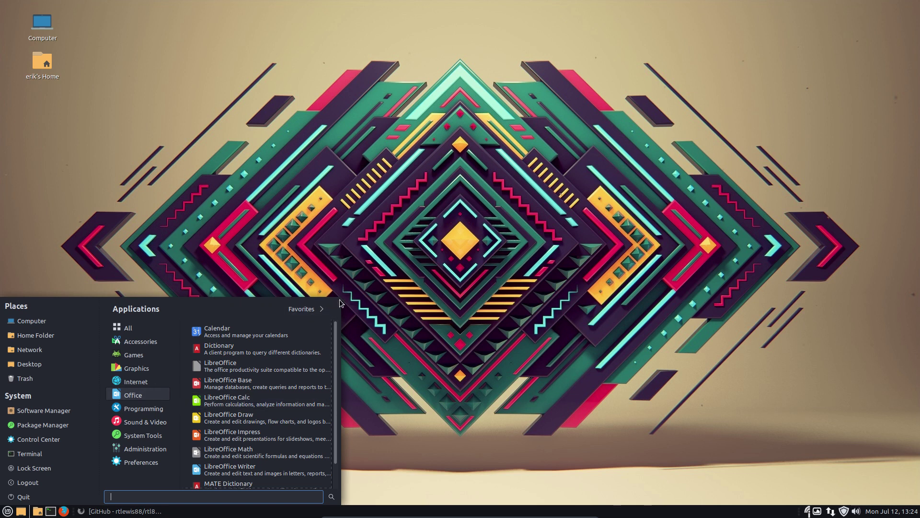
left_click(468, 297)
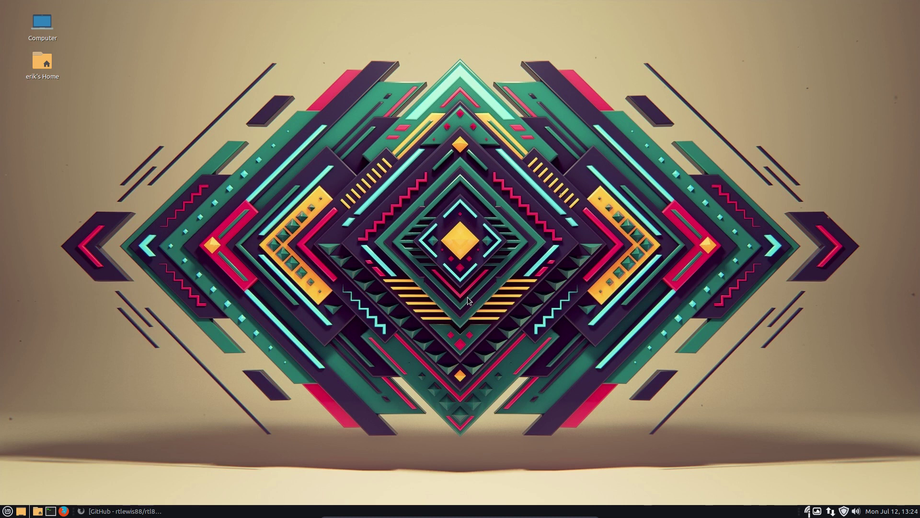
Launch KSysGuard from Menu > System Tools, then open and close the Home folder.
left_click(7, 511)
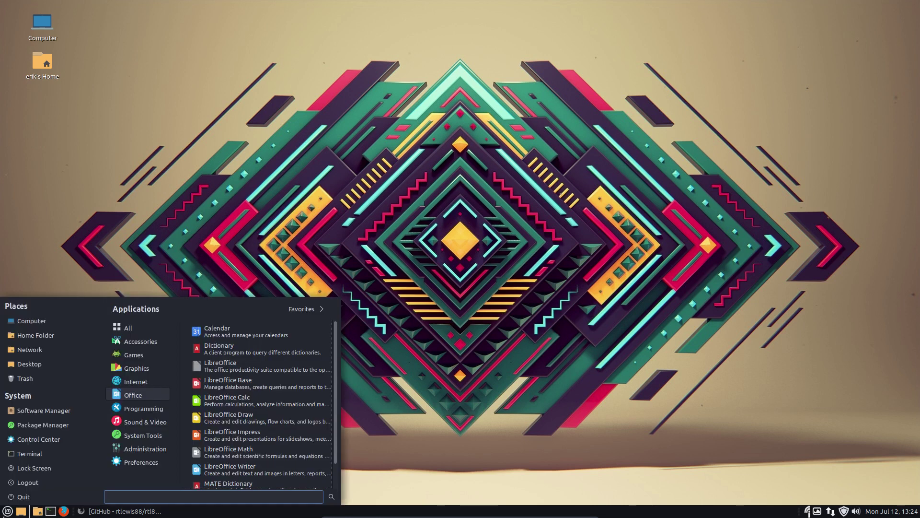
left_click(148, 370)
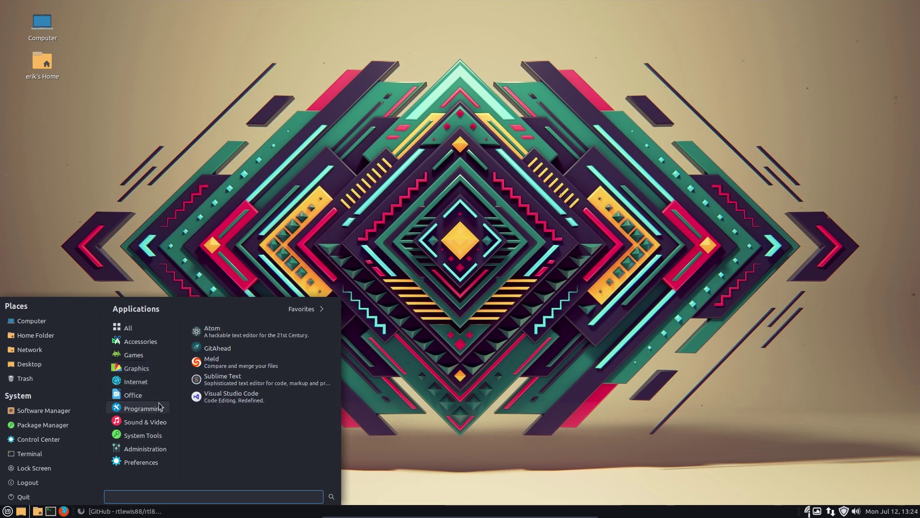
mouse_move(162, 424)
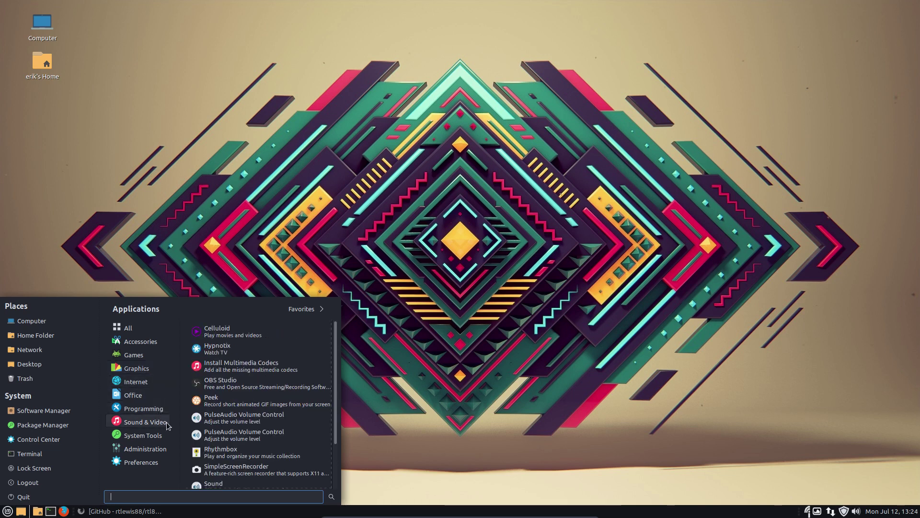
scroll(240, 433, "down", 3)
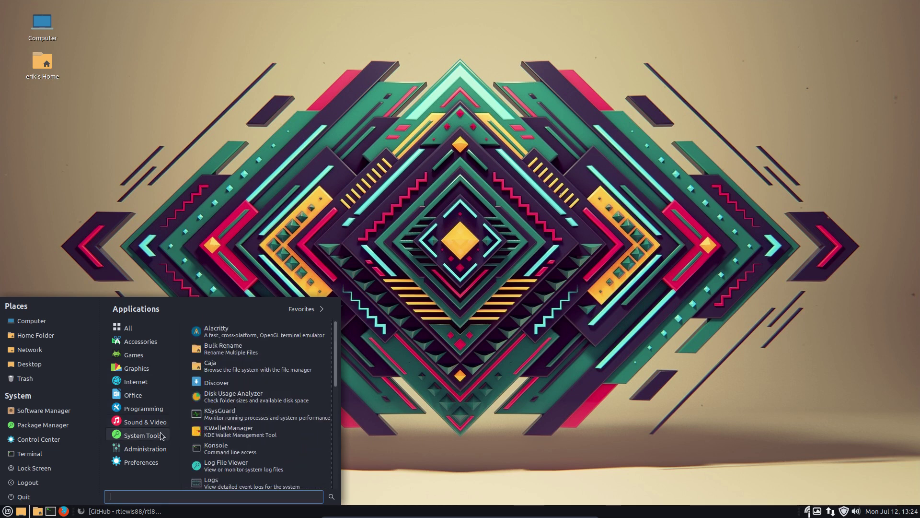
left_click(235, 413)
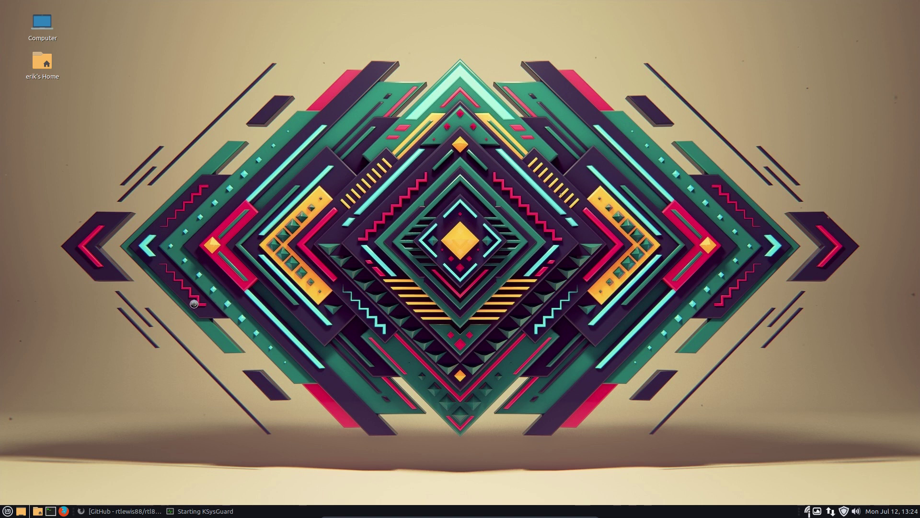
double_click(42, 61)
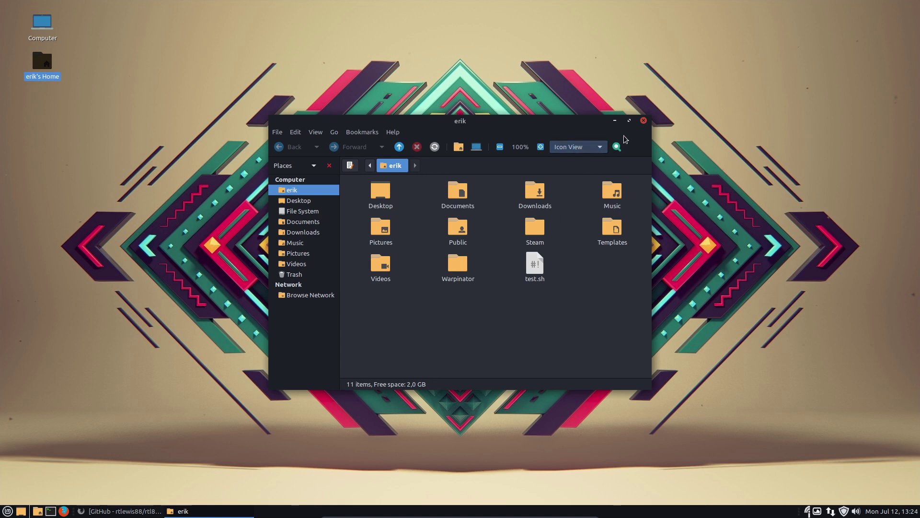
left_click(643, 121)
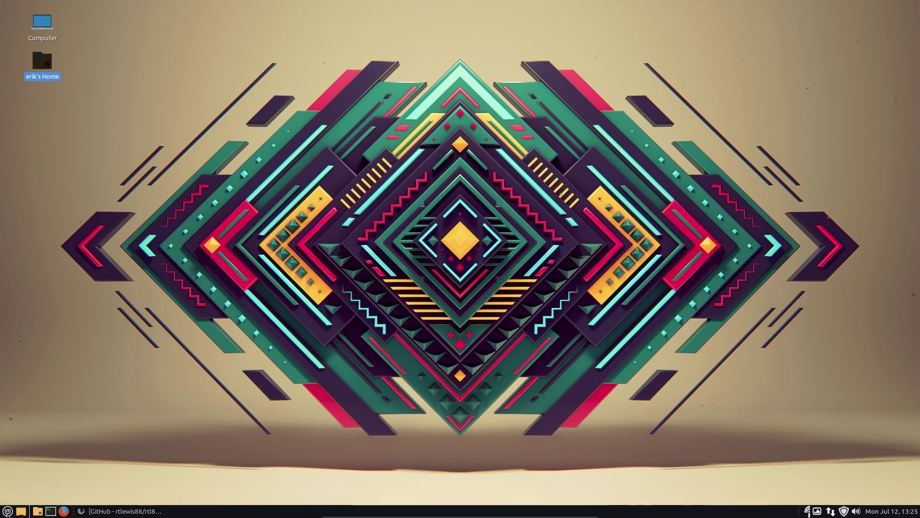
left_click(8, 512)
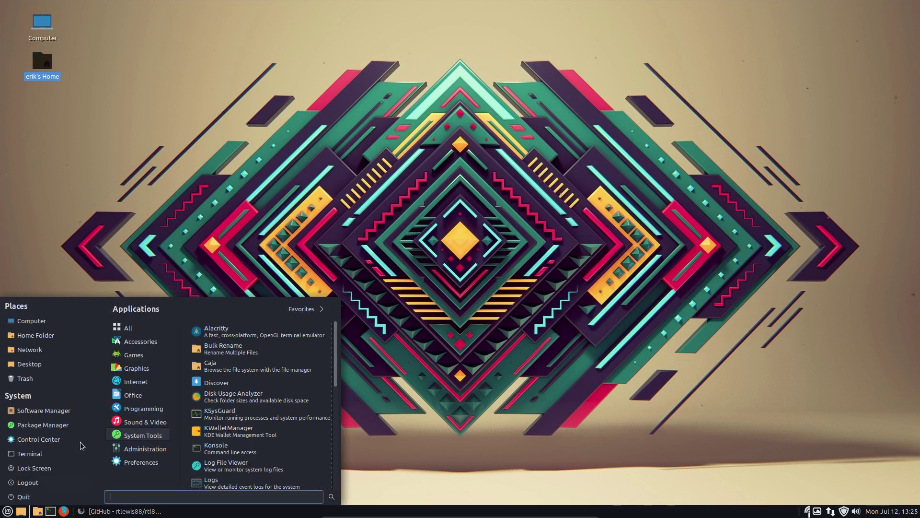
left_click(373, 232)
key("ctrl+Escape")
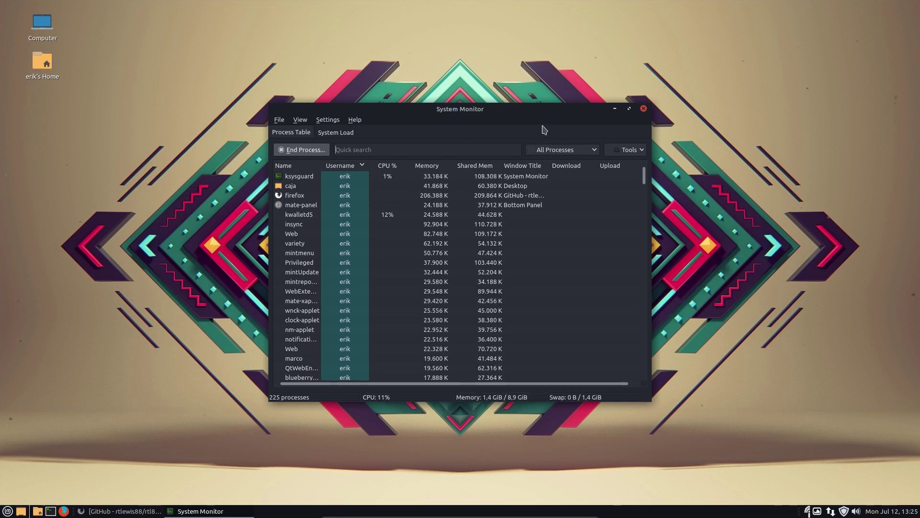
left_click_drag(579, 110, 730, 75)
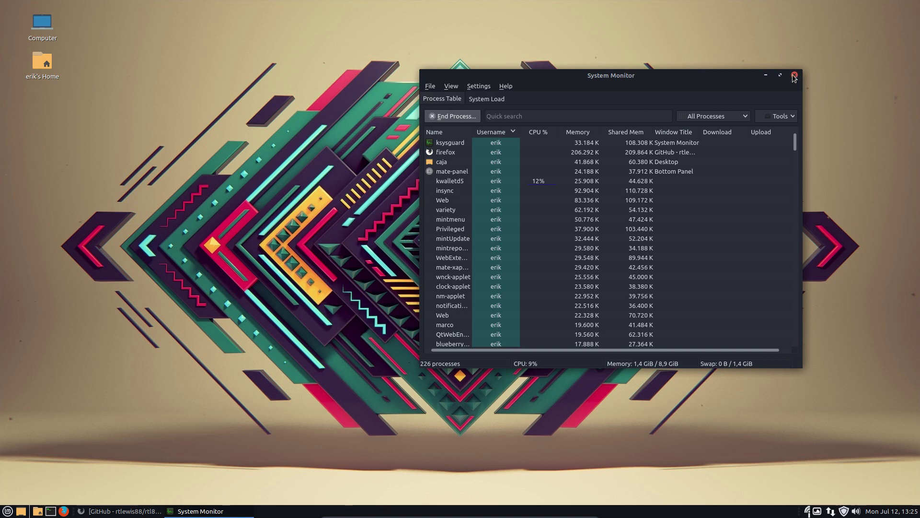
left_click_drag(621, 78, 533, 70)
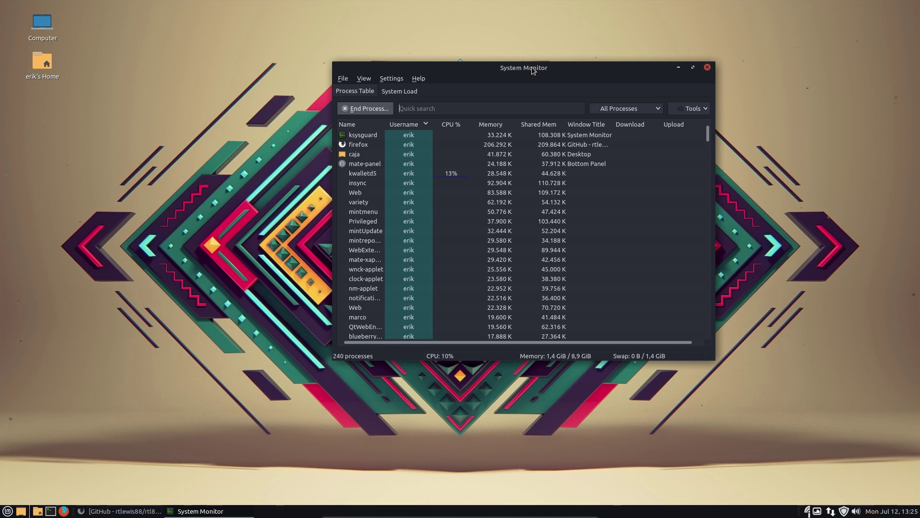
left_click(708, 68)
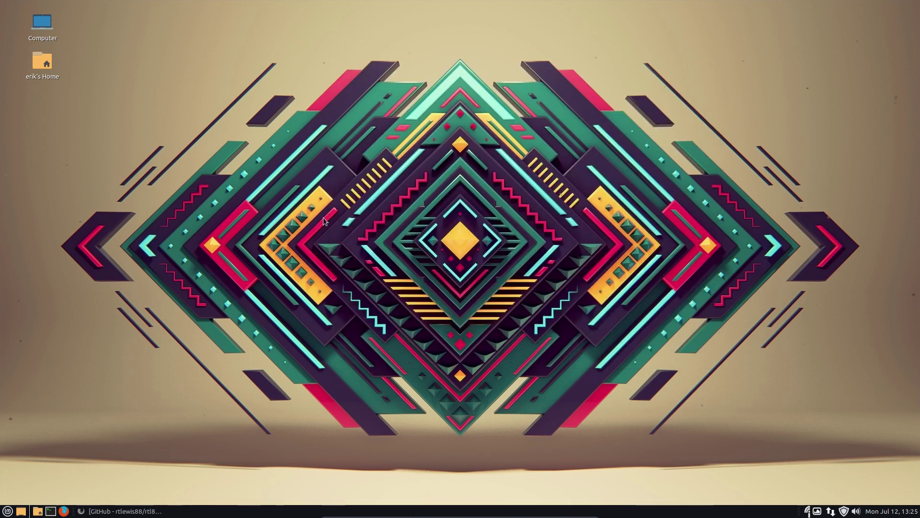
left_click(7, 511)
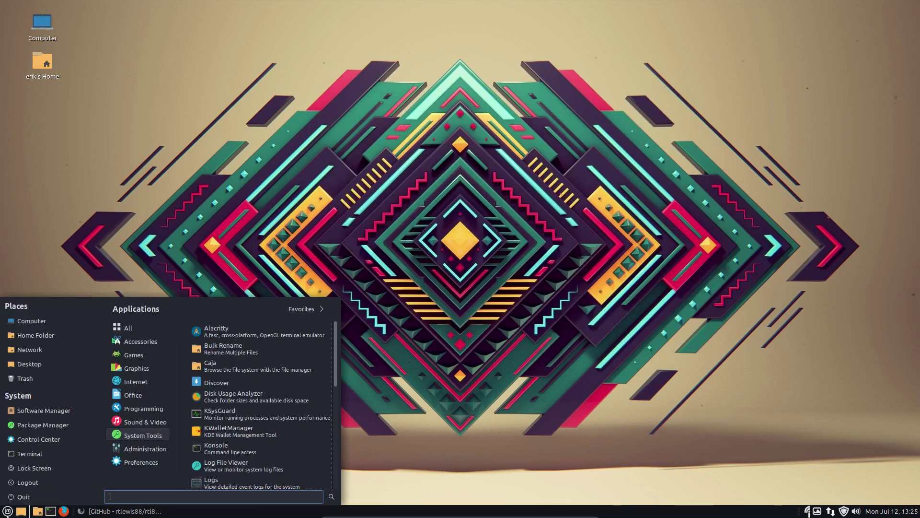
left_click(503, 337)
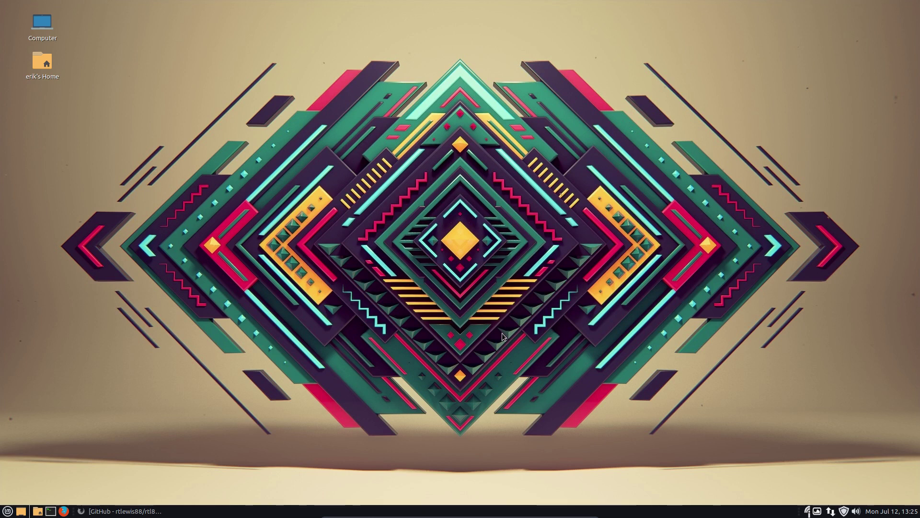